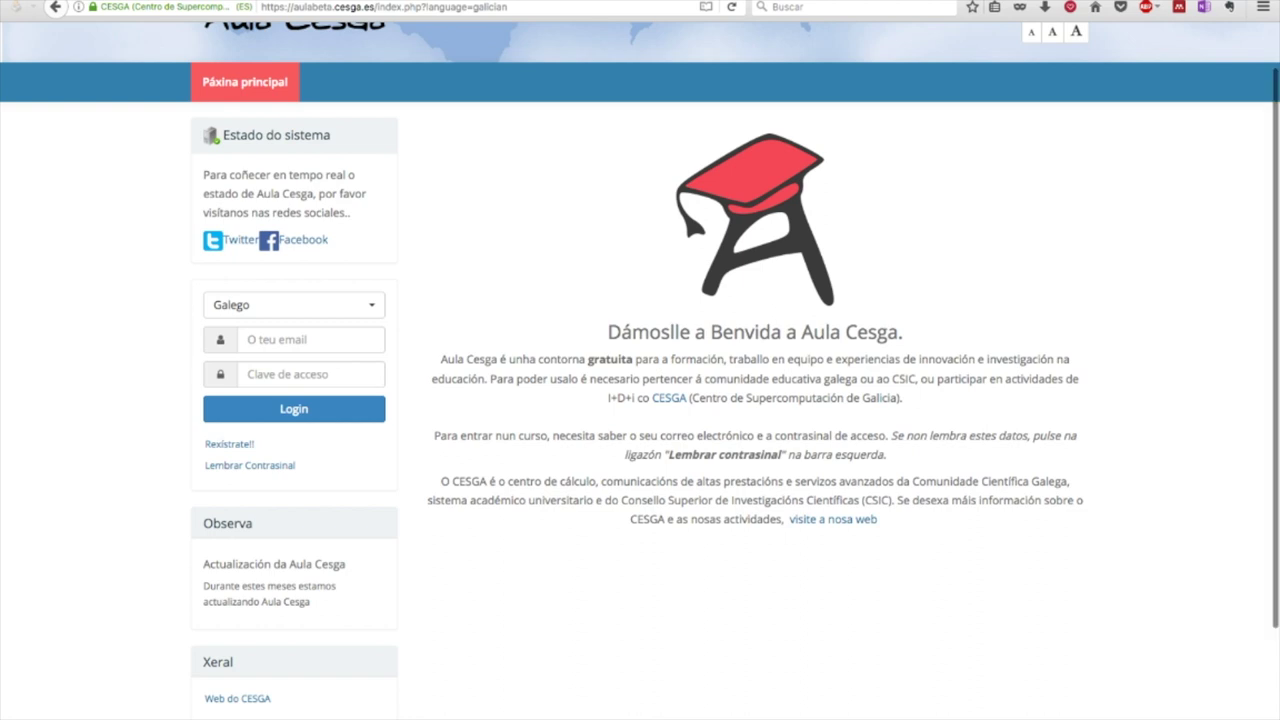
Open the Inscrición form and enter surname 'Apelidos de exemplo' and first name 'Nome de exemplo'
scroll(640, 400, "up", 1)
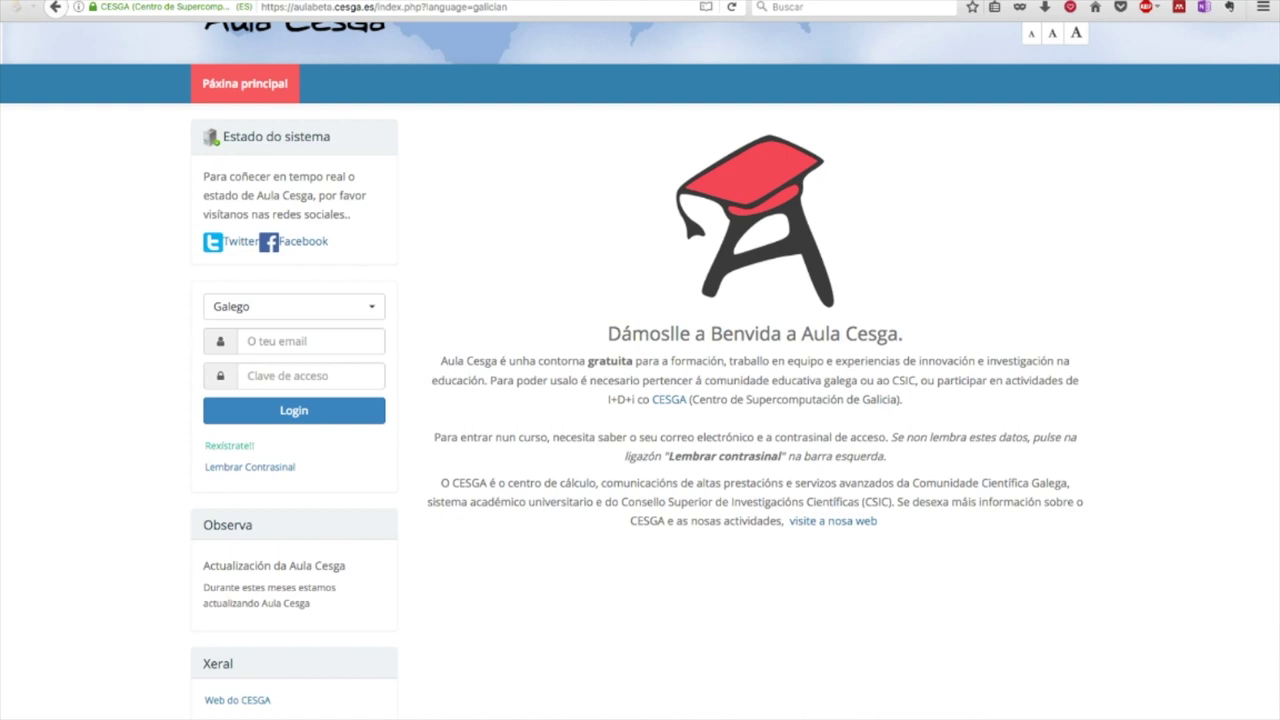
key("F5")
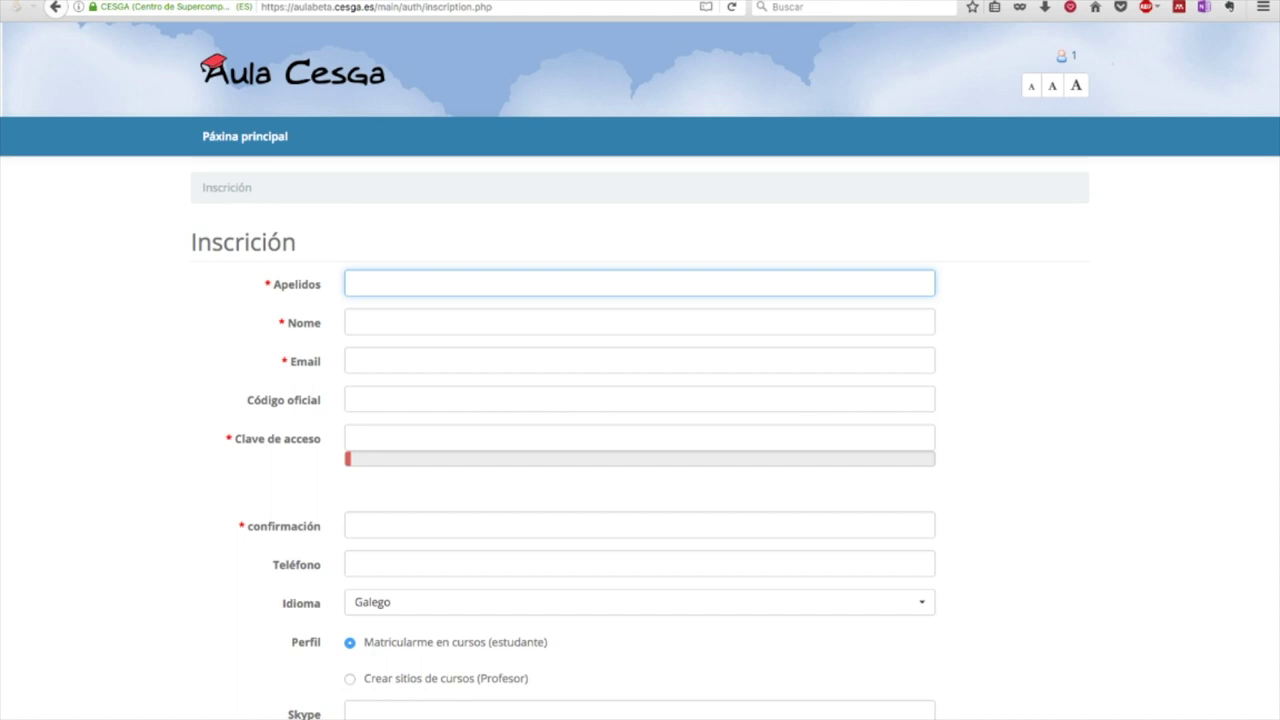
type("Apelidos de exemplo")
left_click(400, 321)
type("Nome")
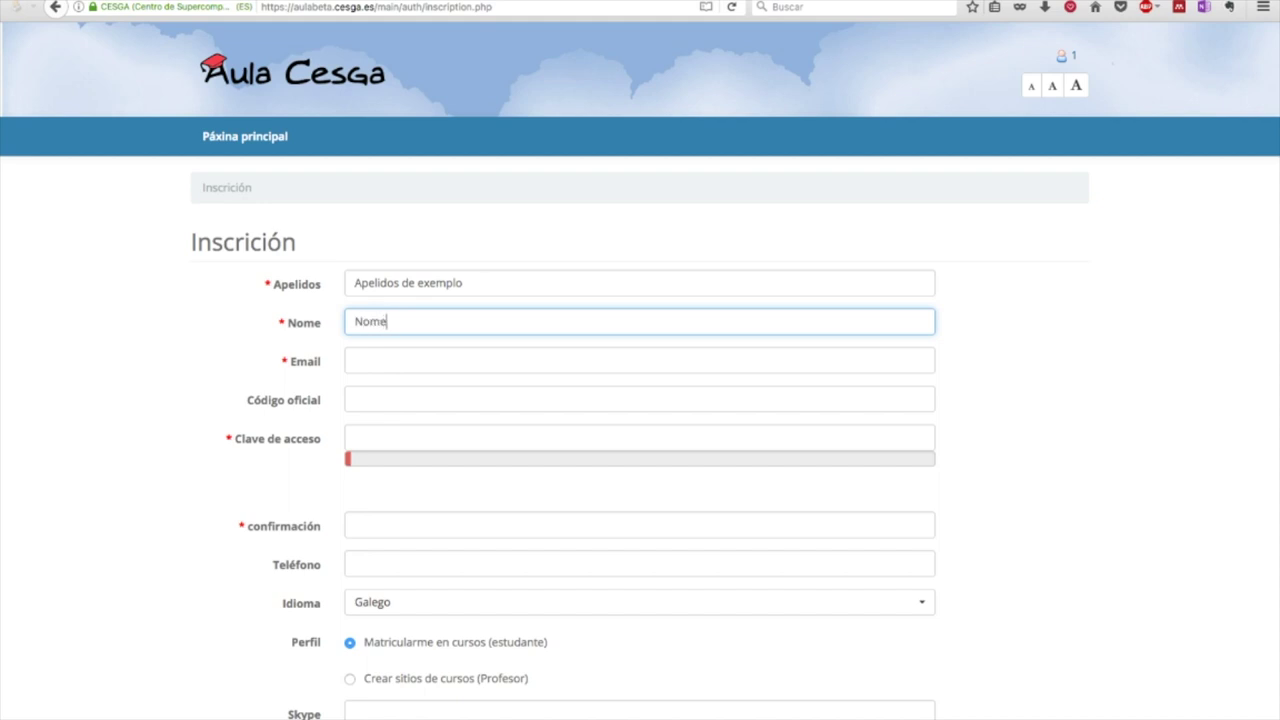
type(" de exemplo")
left_click(400, 360)
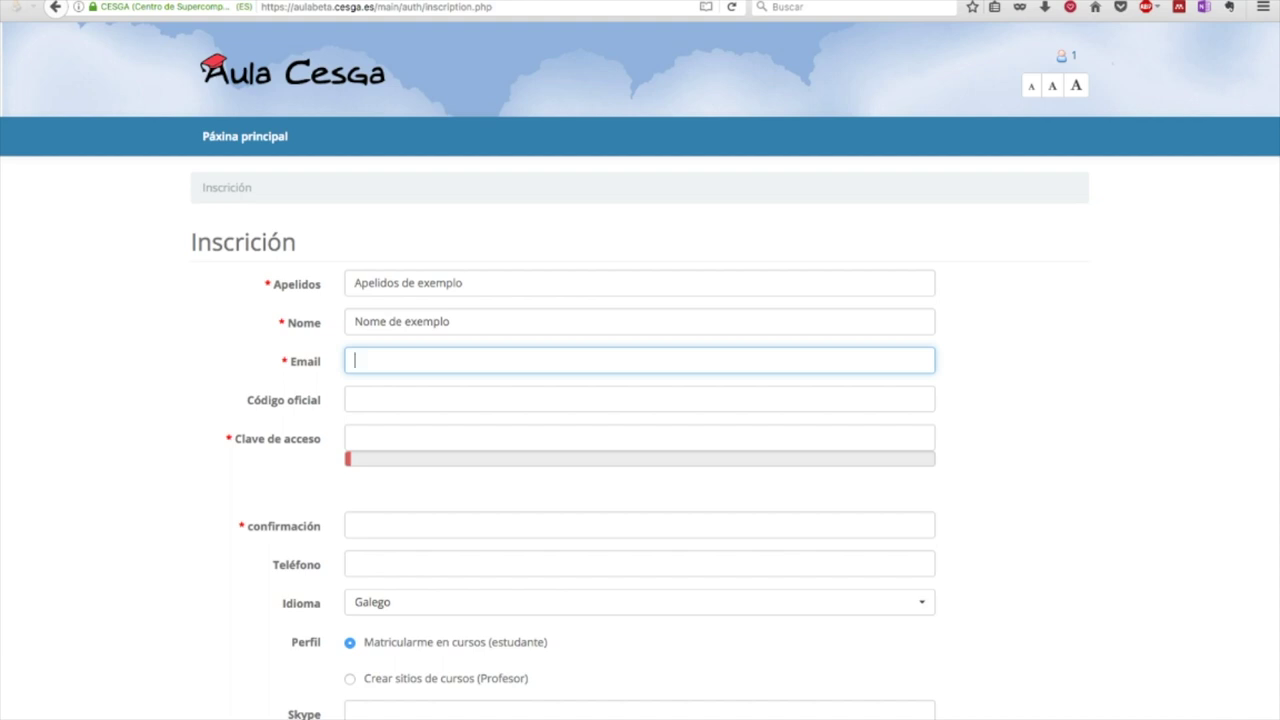
Enter the e-mail address, official code 'usc', and the account password with its confirmation
key("Tab")
scroll(640, 370, "down", 1)
type("usc")
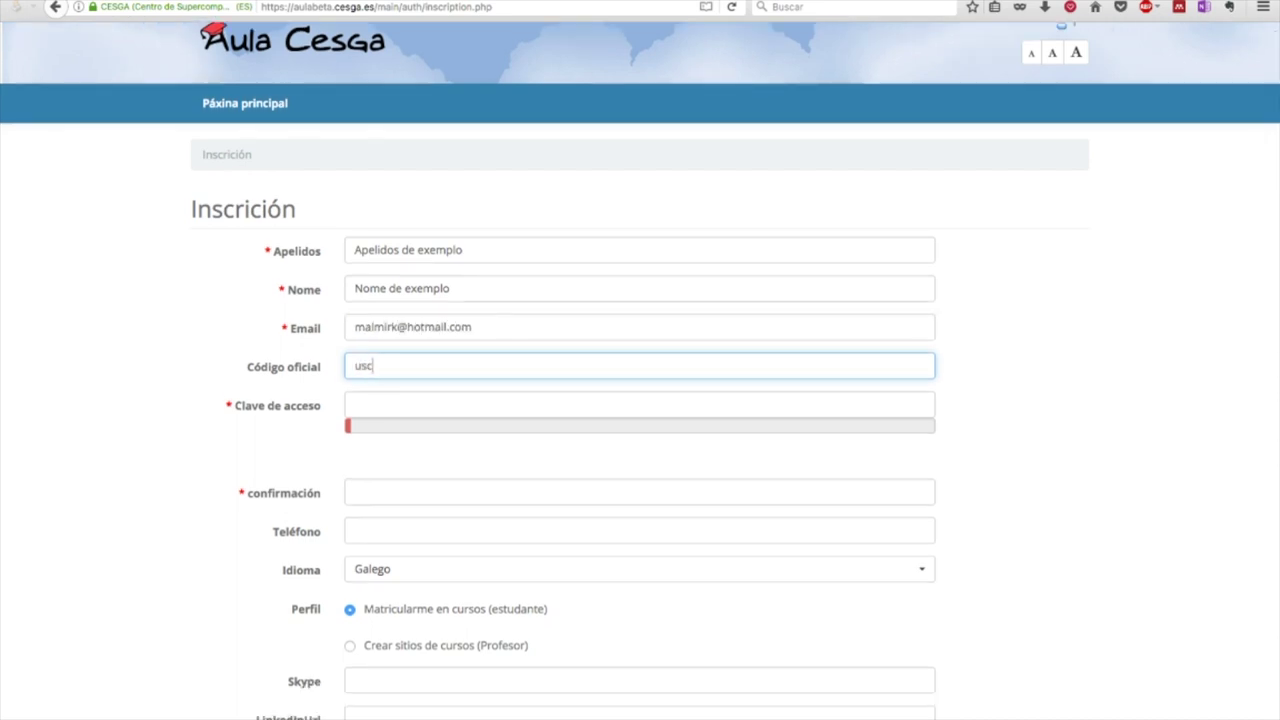
scroll(640, 370, "down", 2)
key("Tab")
type("********")
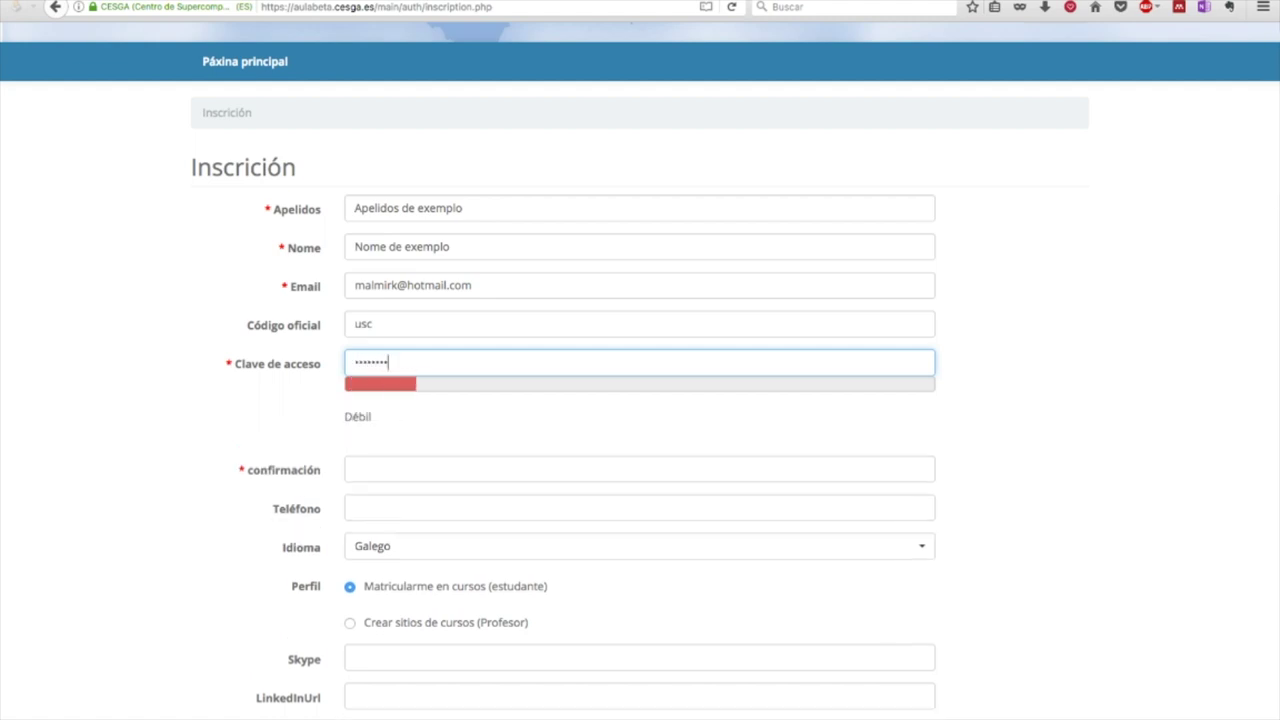
key("Tab")
scroll(640, 370, "down", 1)
type("********")
Keep Galego as the language and choose the Crear sitios de cursos (Profesor) profile
key("Tab")
scroll(640, 470, "down", 1)
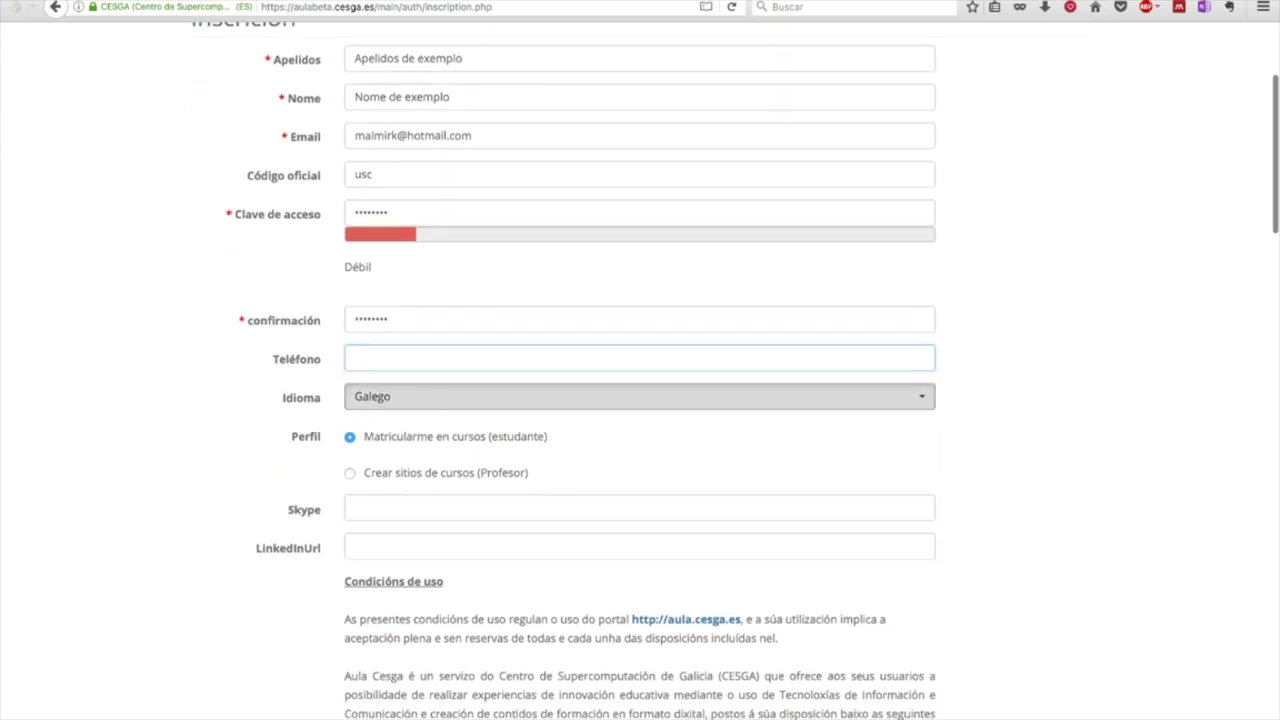
key("Tab")
key("space")
key("Return")
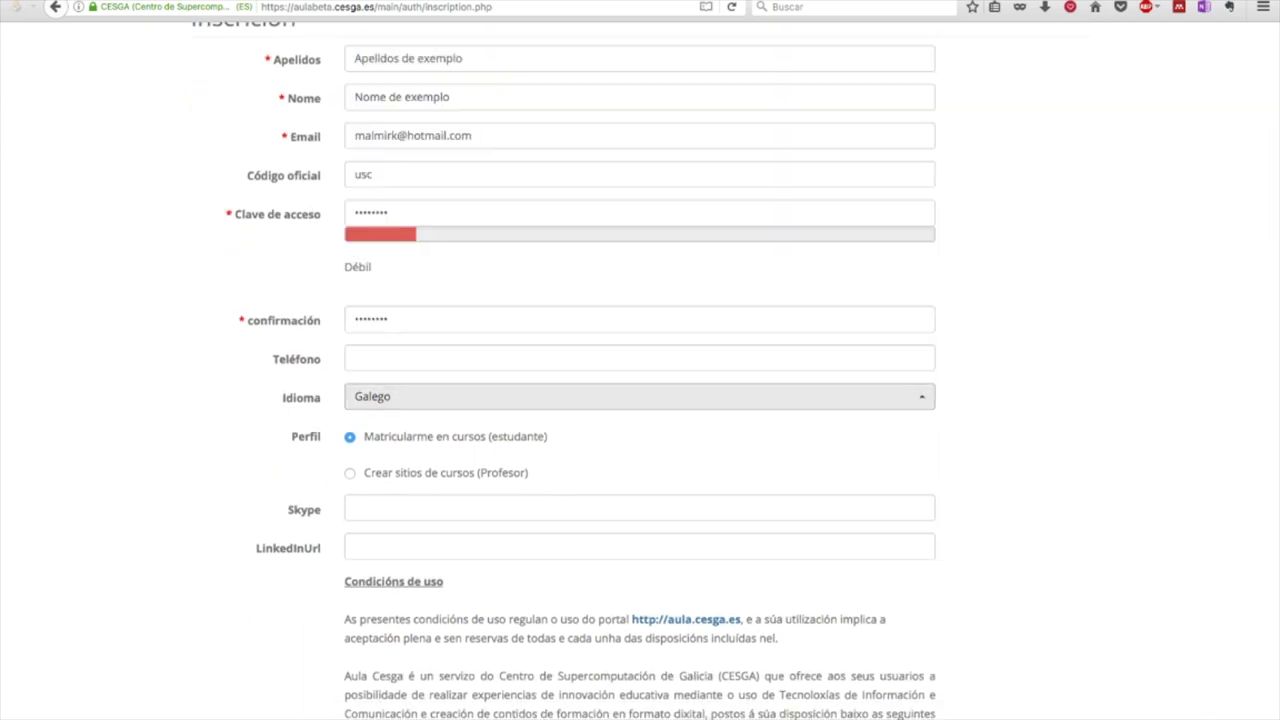
key("Tab")
scroll(640, 370, "down", 1)
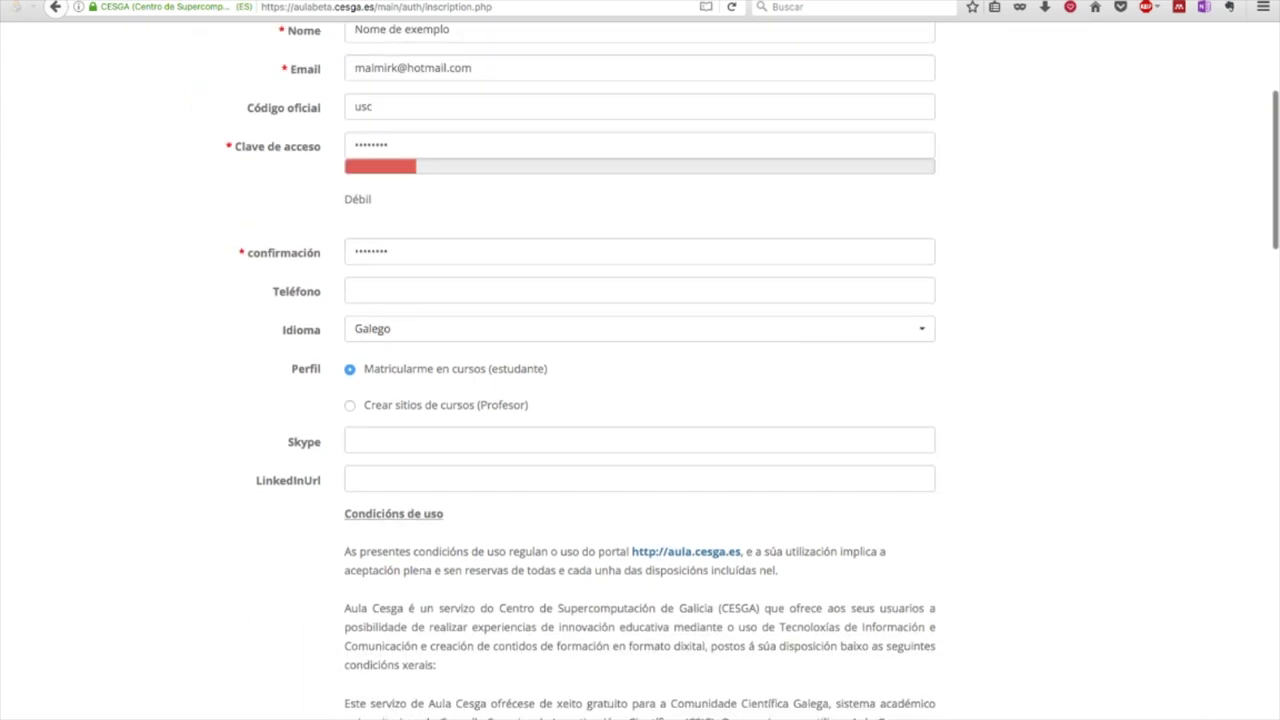
left_click(349, 405)
Read through the Condicións de uso and submit the teacher registration with Rexistro
scroll(640, 370, "down", 1)
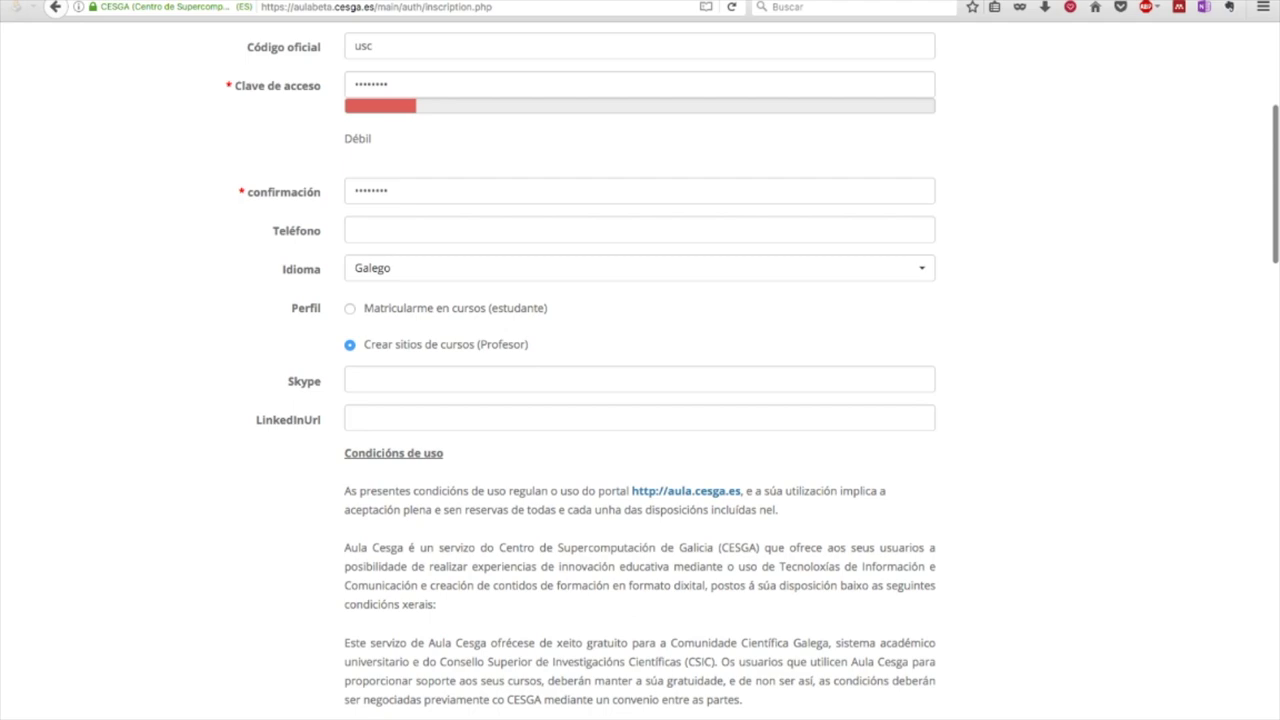
scroll(640, 370, "down", 6)
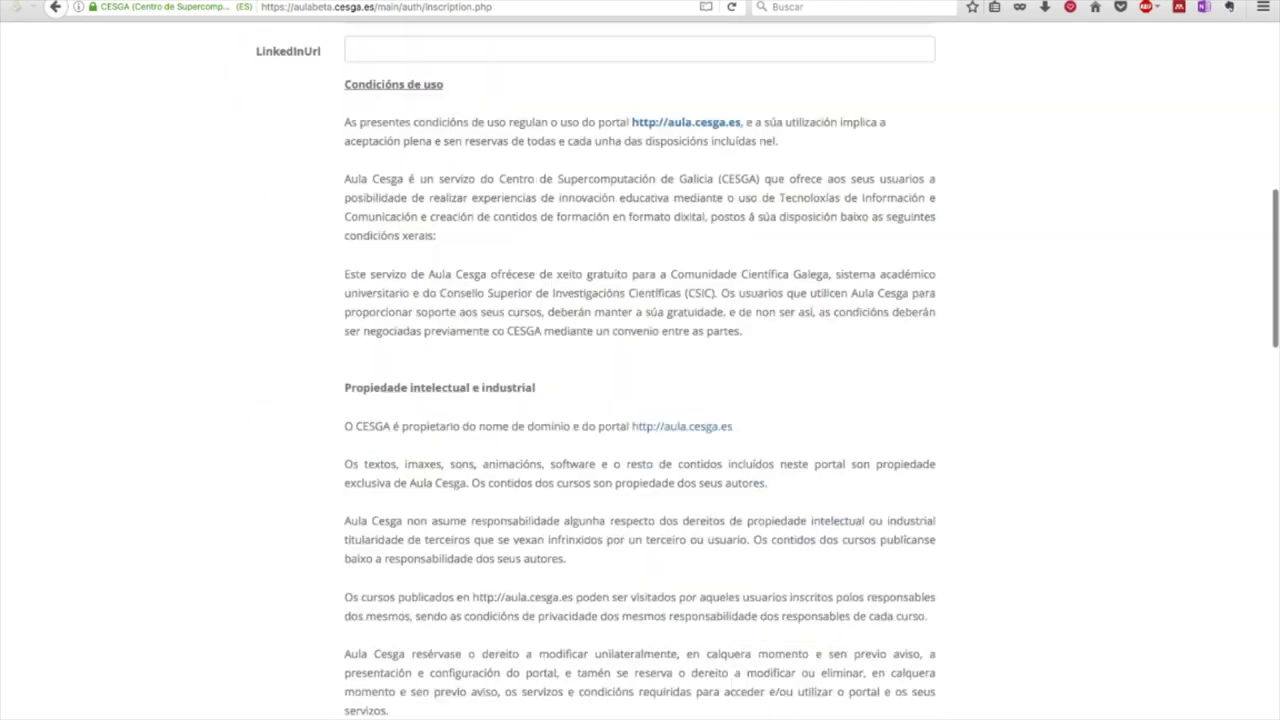
scroll(640, 370, "down", 3)
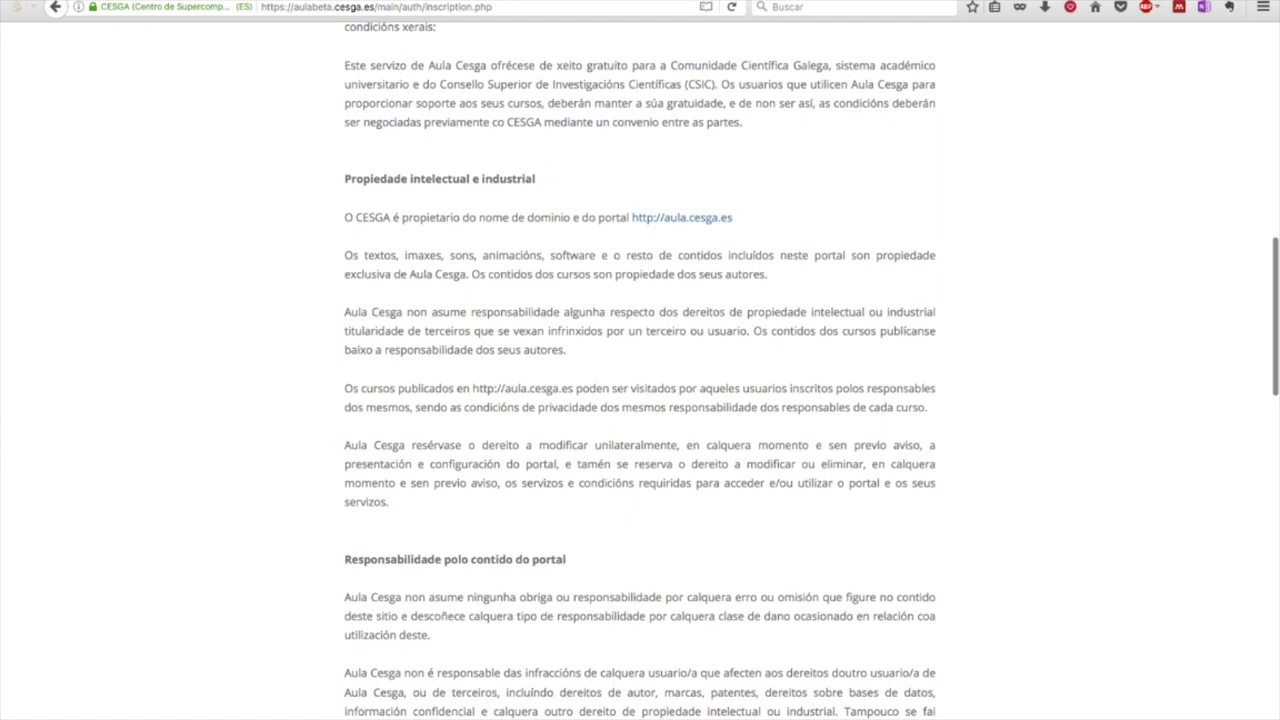
scroll(640, 370, "down", 5)
scroll(640, 370, "down", 6)
scroll(640, 370, "down", 1)
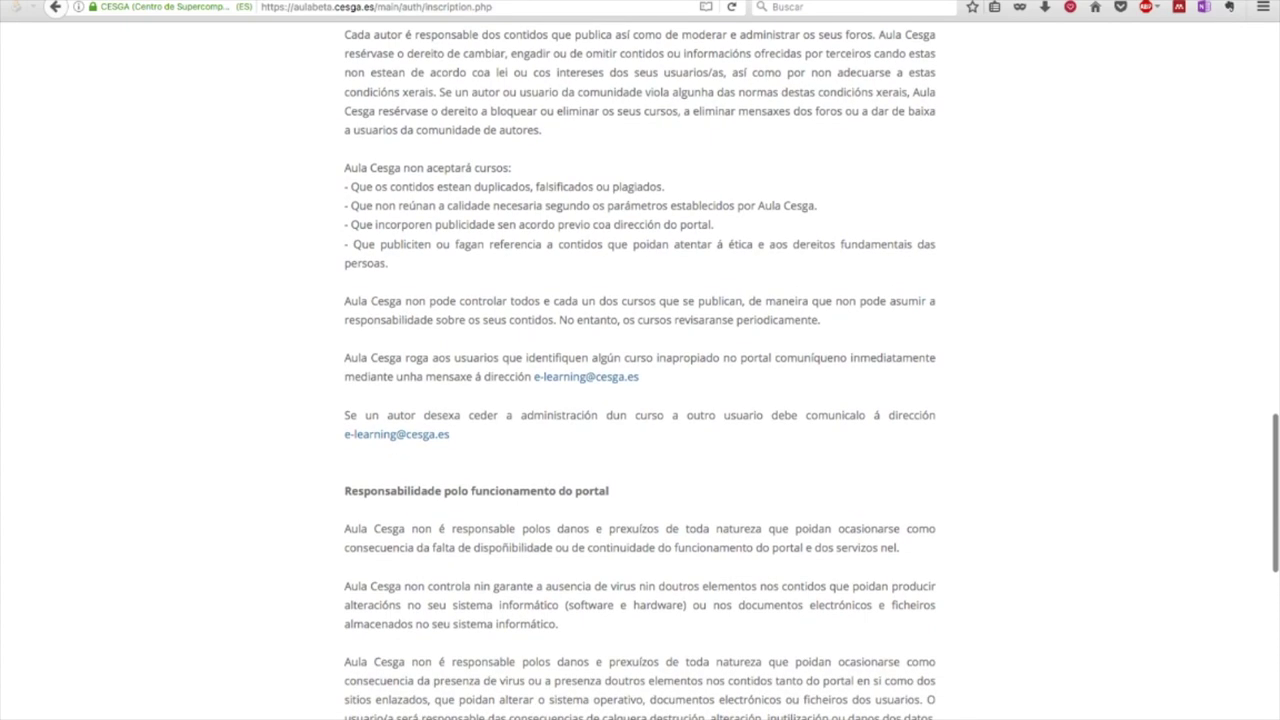
scroll(640, 370, "down", 5)
scroll(640, 370, "down", 7)
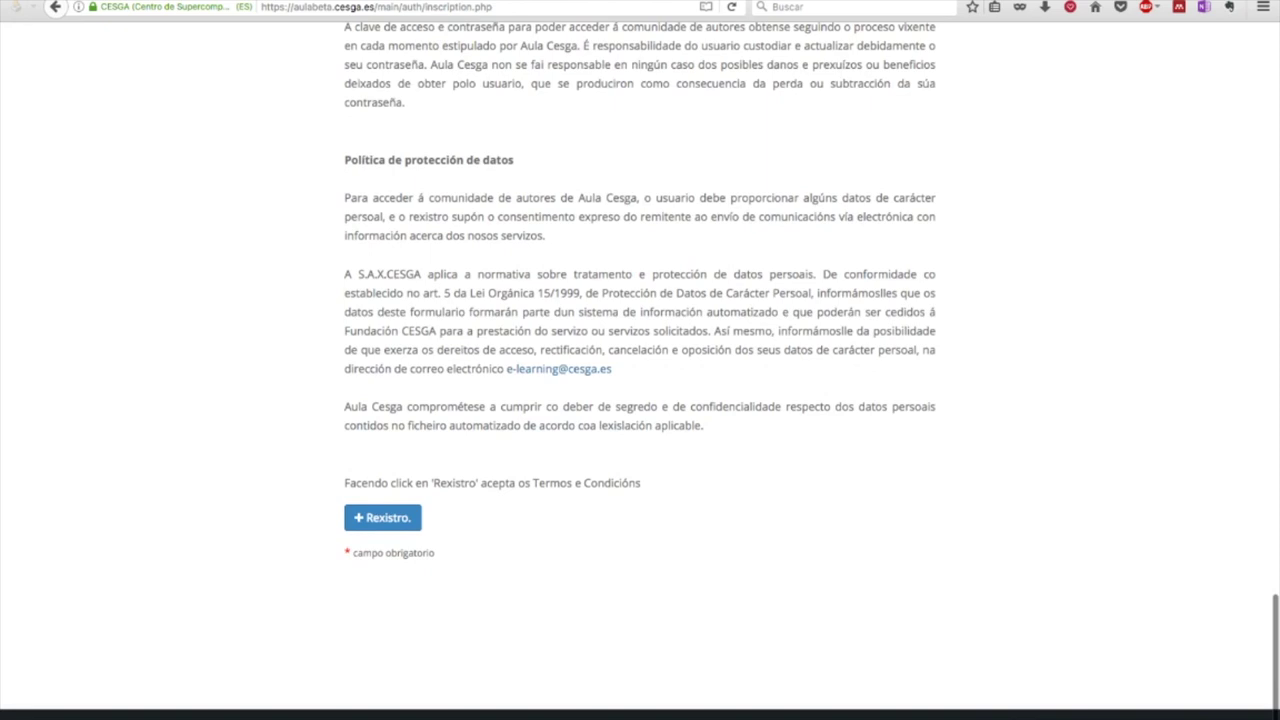
left_click(382, 517)
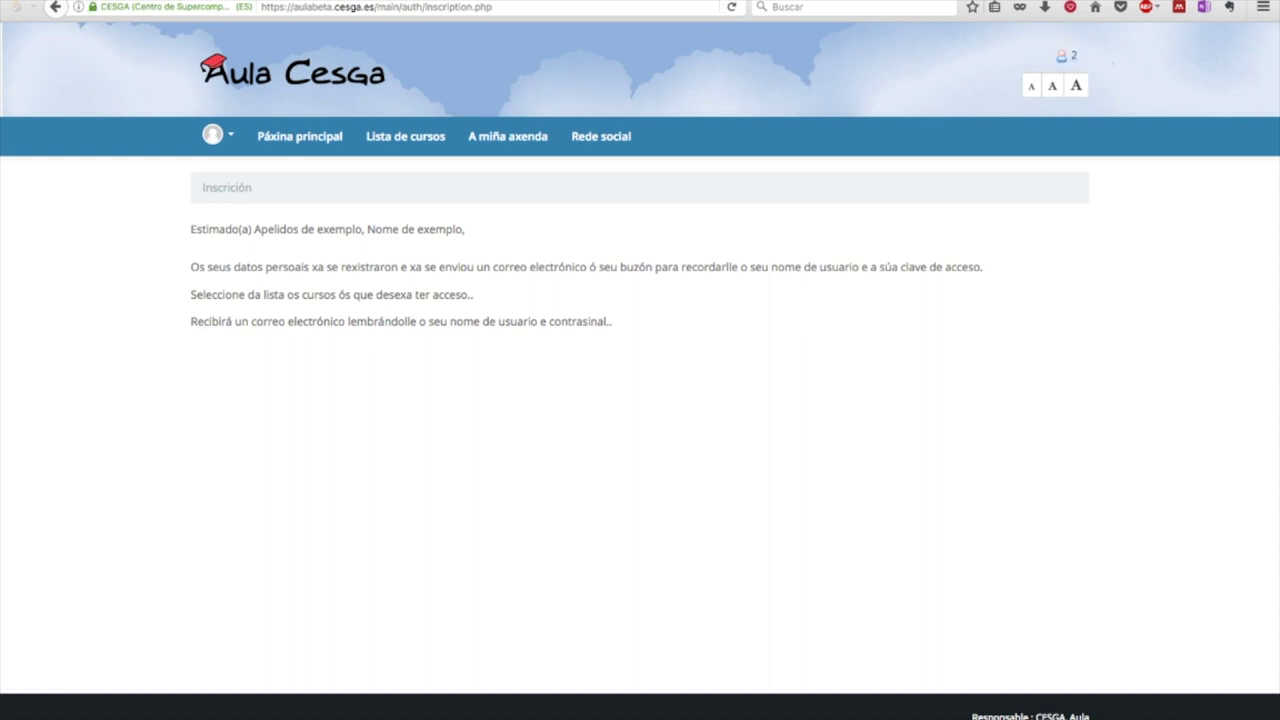
Highlight the registration greeting and the note about the confirmation e-mail
left_click_drag(224, 229, 466, 229)
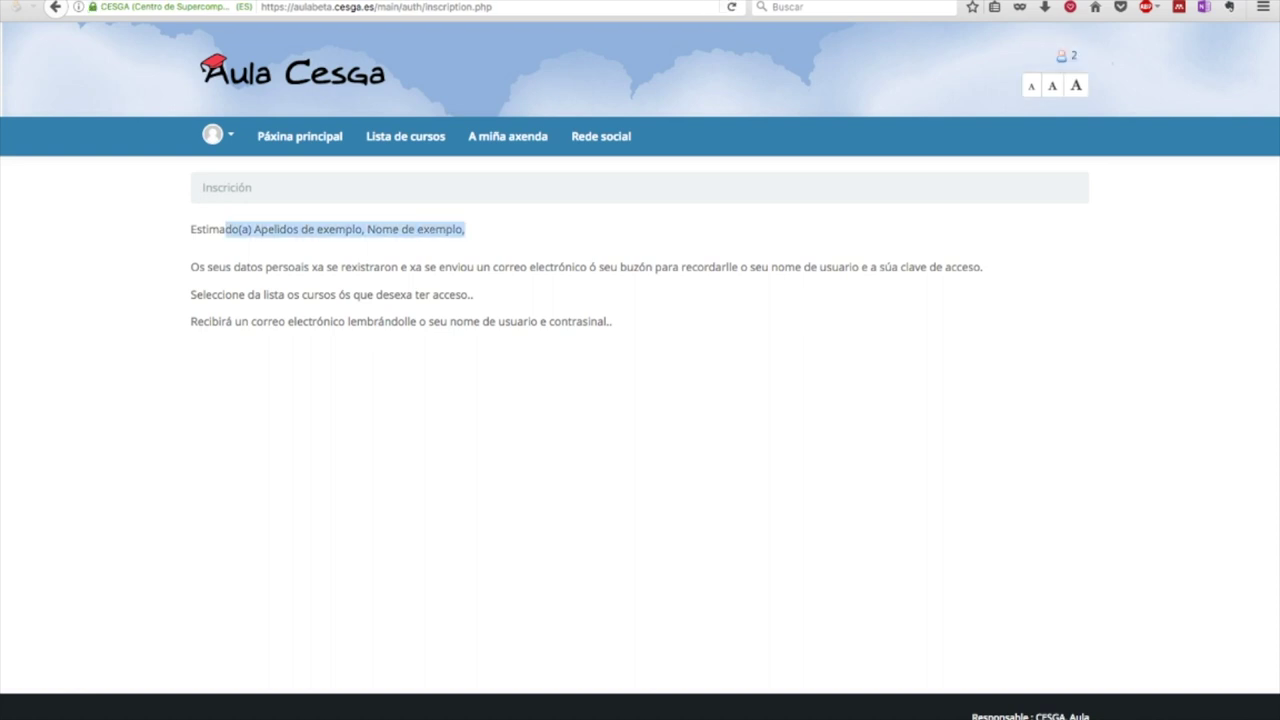
left_click_drag(266, 267, 650, 267)
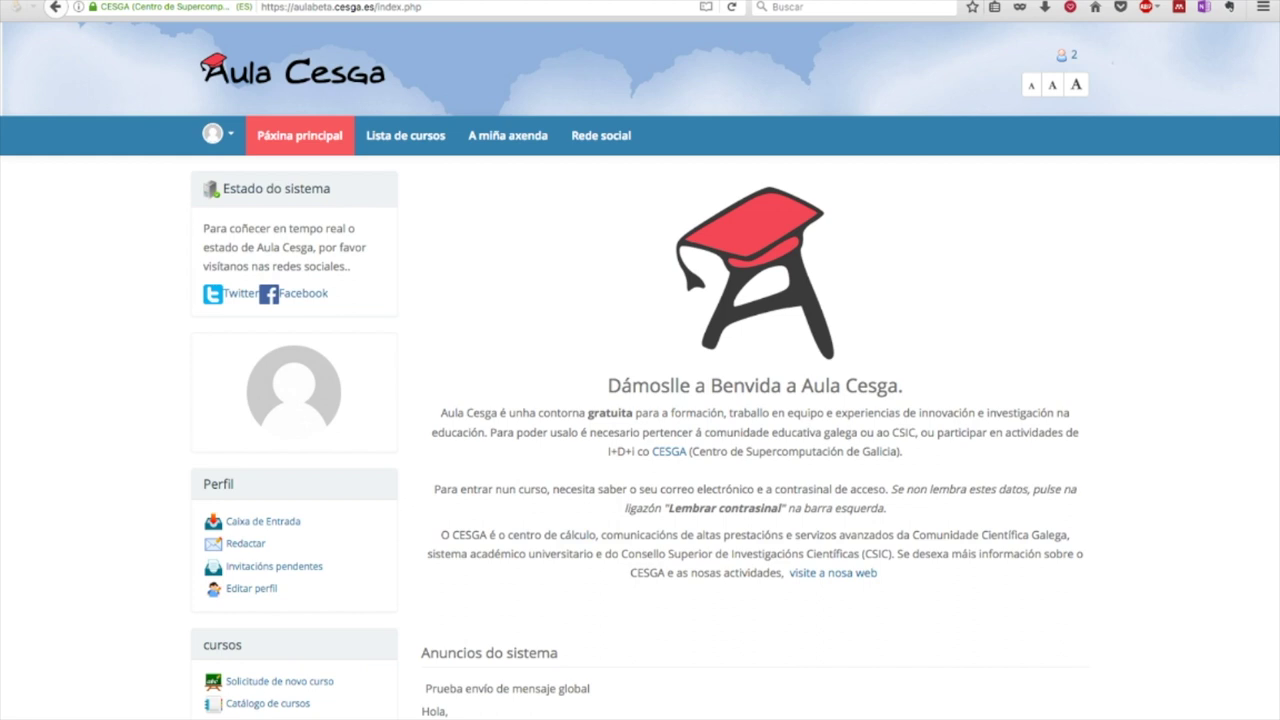
scroll(640, 371, "down", 1)
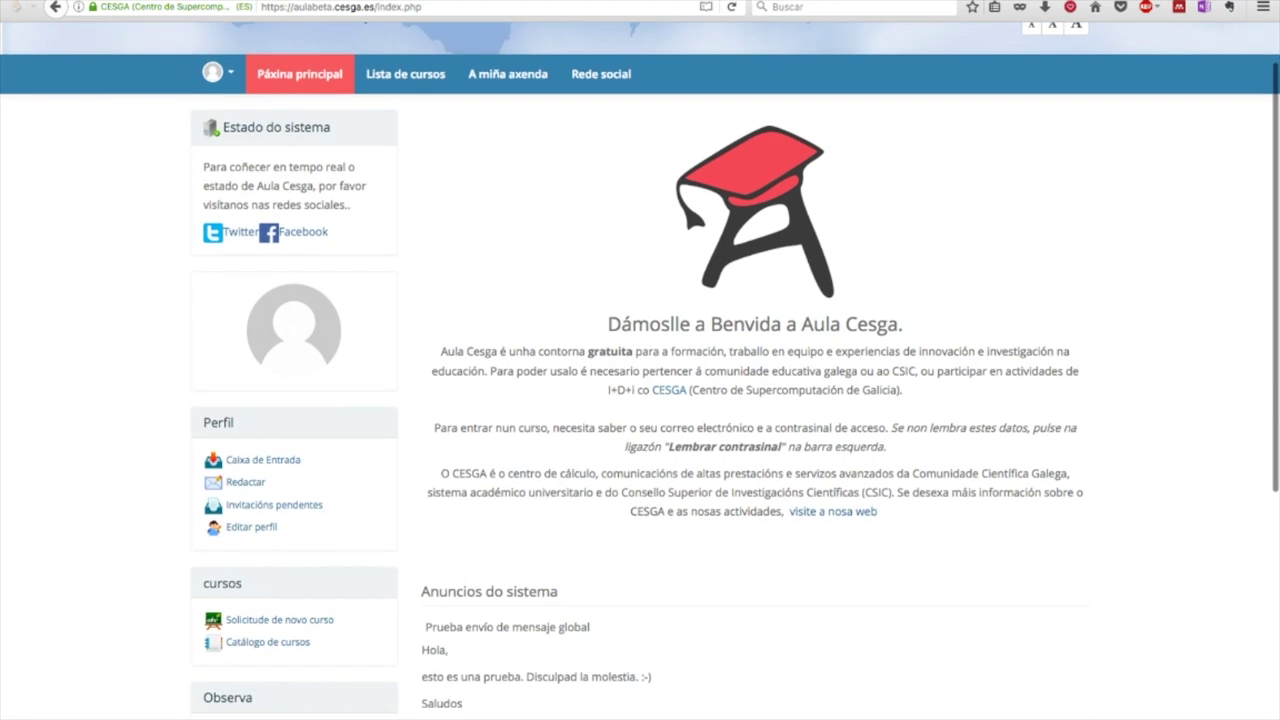
scroll(640, 371, "down", 1)
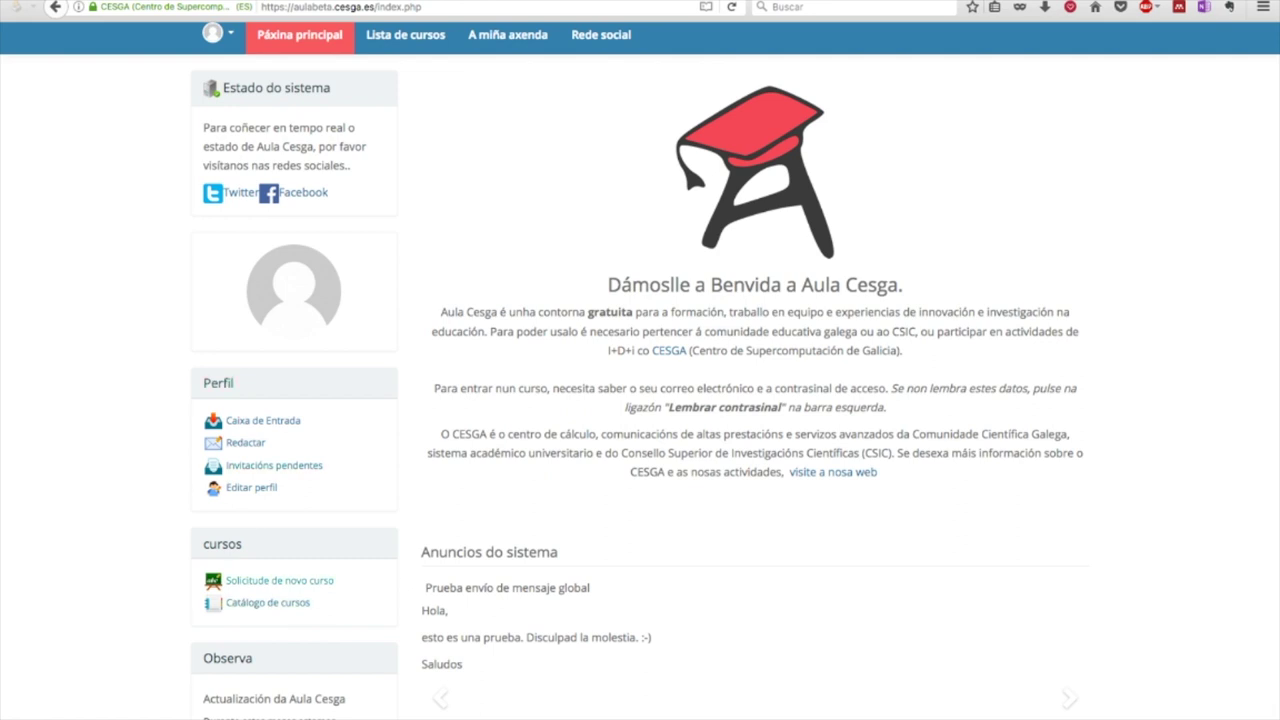
key("F5")
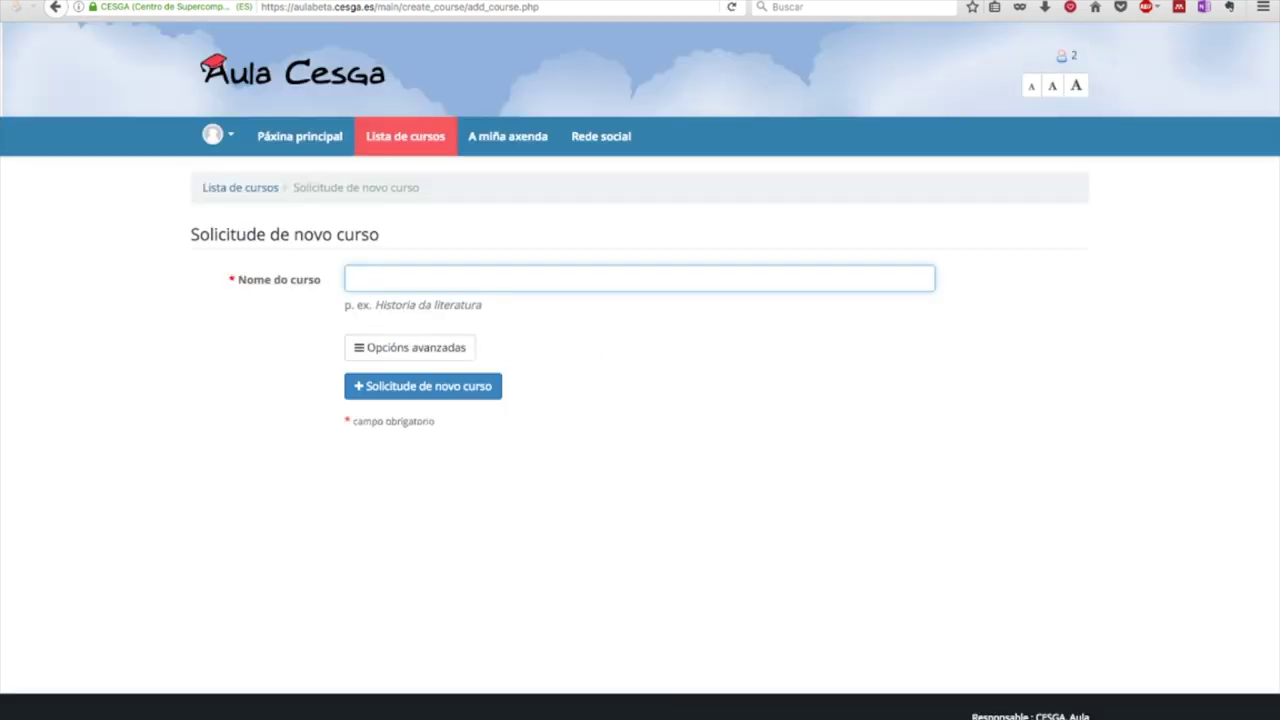
Replace the mistyped text with the course name 'Curso de exemplo Aula Cesga 2017'
type("proba alumno")
key("BackSpace")
key("BackSpace")
key("BackSpace")
key("BackSpace")
key("BackSpace")
key("BackSpace")
key("BackSpace")
key("BackSpace")
key("BackSpace")
key("BackSpace")
key("BackSpace")
type("Curso de exemplo Aula Cesga 2017")
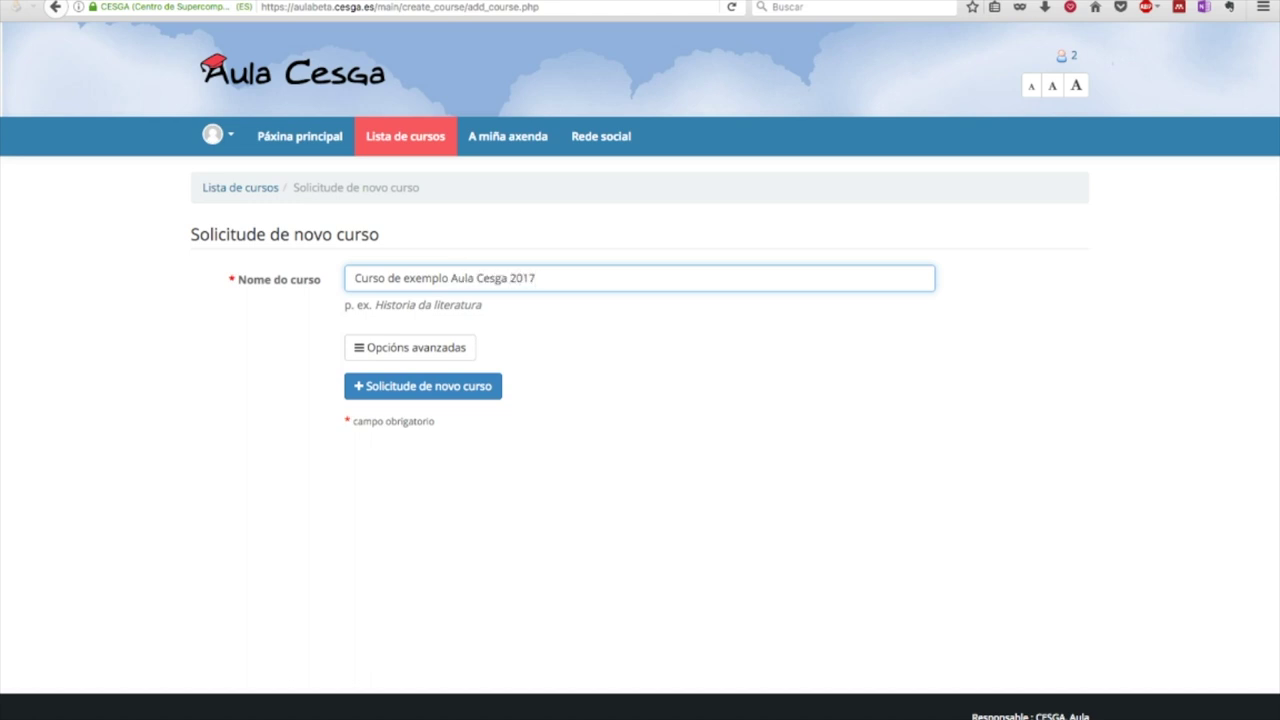
left_click(410, 347)
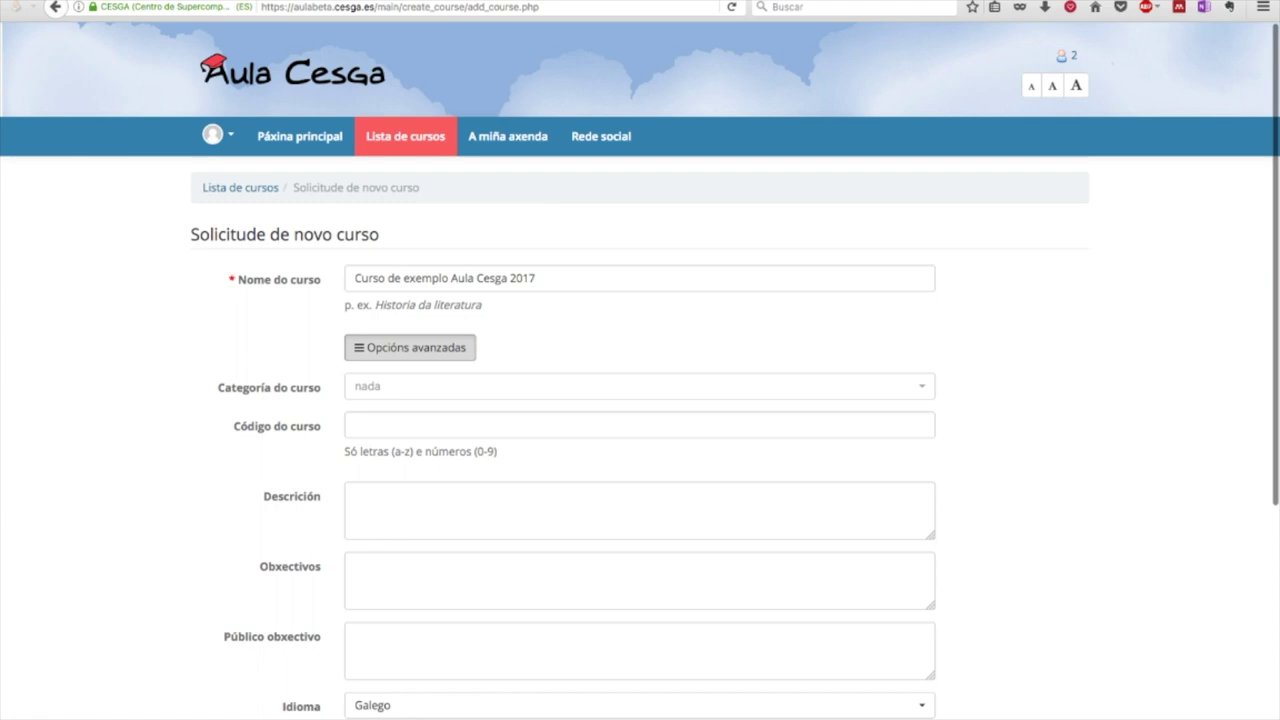
Set the course code to 'testcurso', noting the letters-and-numbers-only rule for codes
scroll(640, 366, "down", 3)
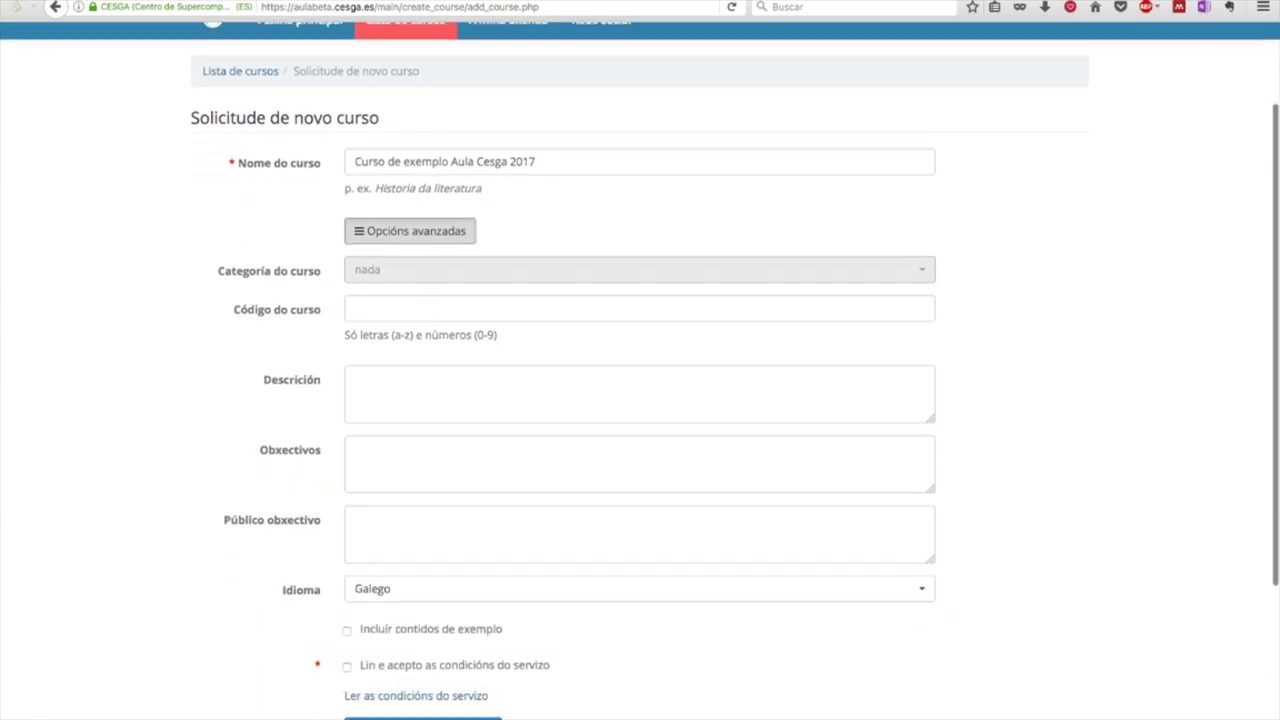
scroll(640, 270, "down", 2)
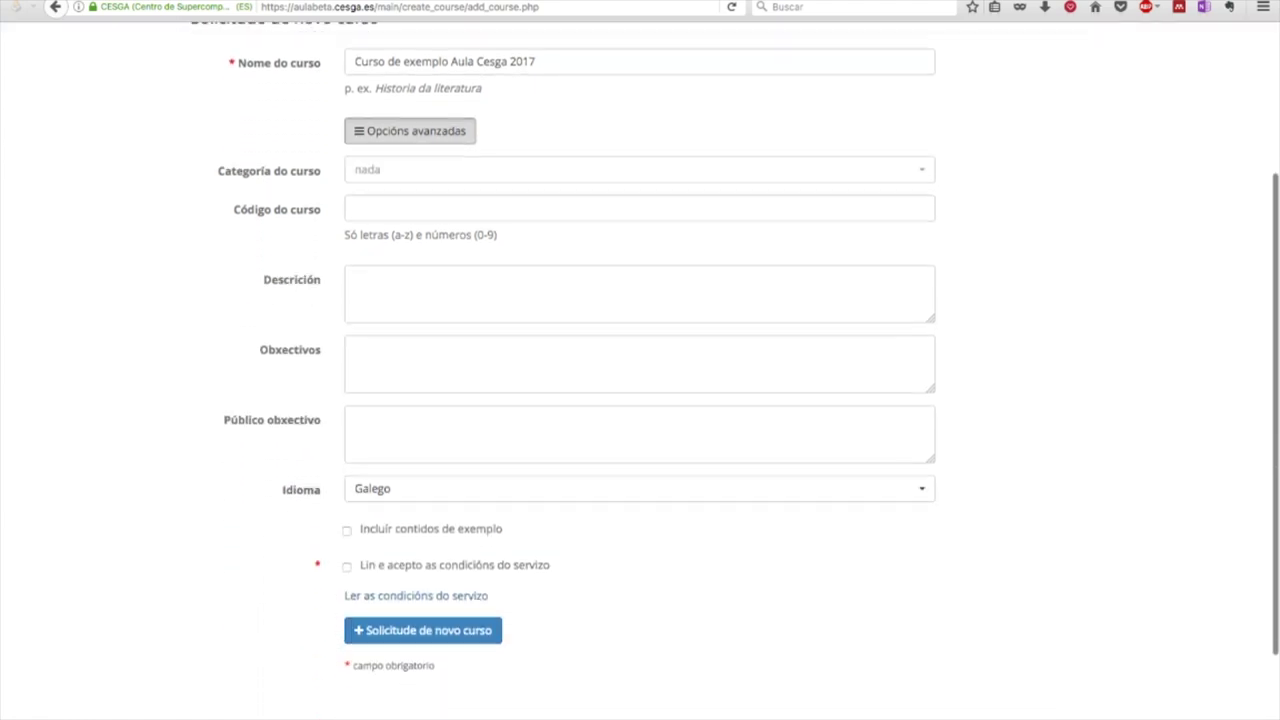
left_click(640, 208)
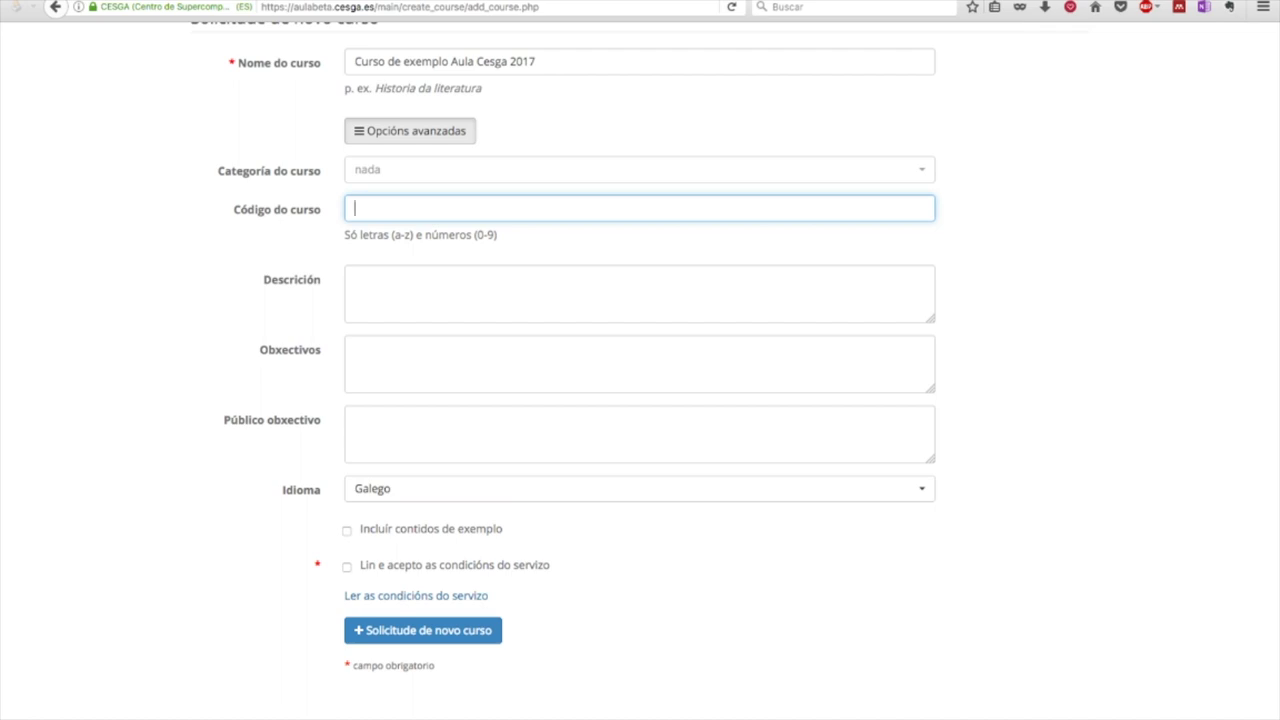
left_click_drag(344, 234, 497, 234)
left_click(355, 208)
type("testcurso")
Move through the description, objectives and audience fields, keeping Galego as course language
left_click(355, 280)
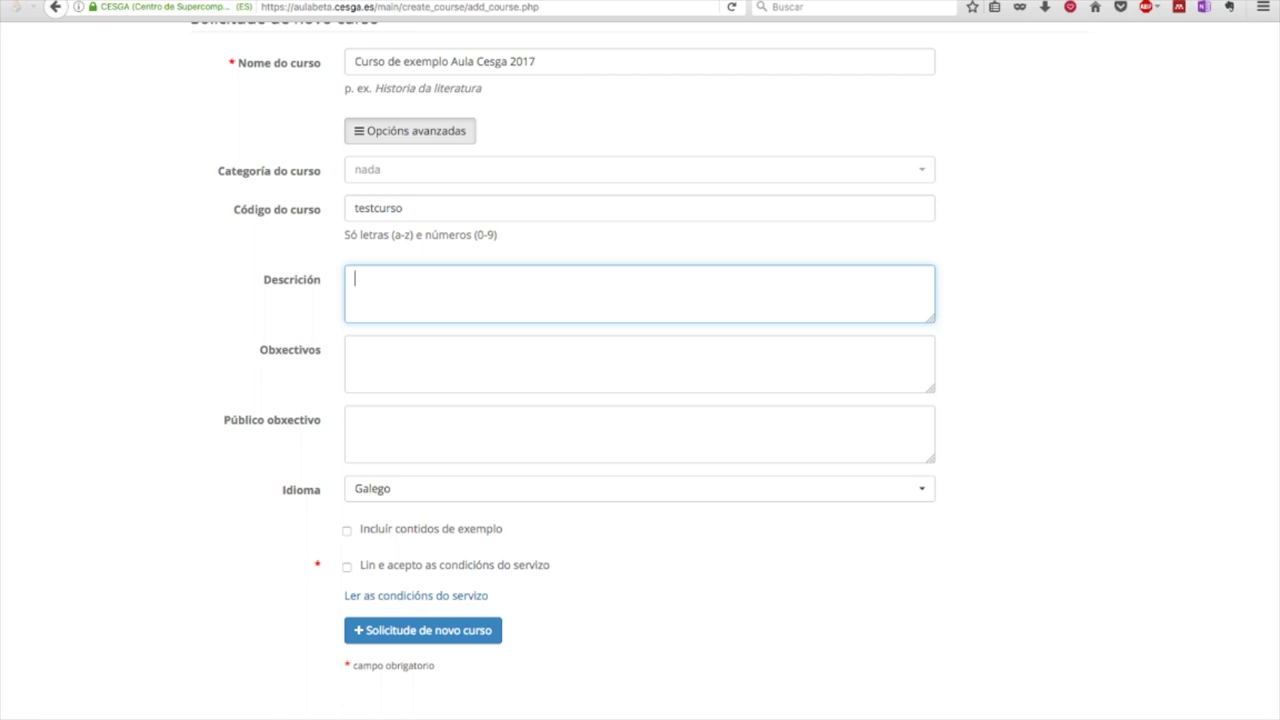
left_click(640, 363)
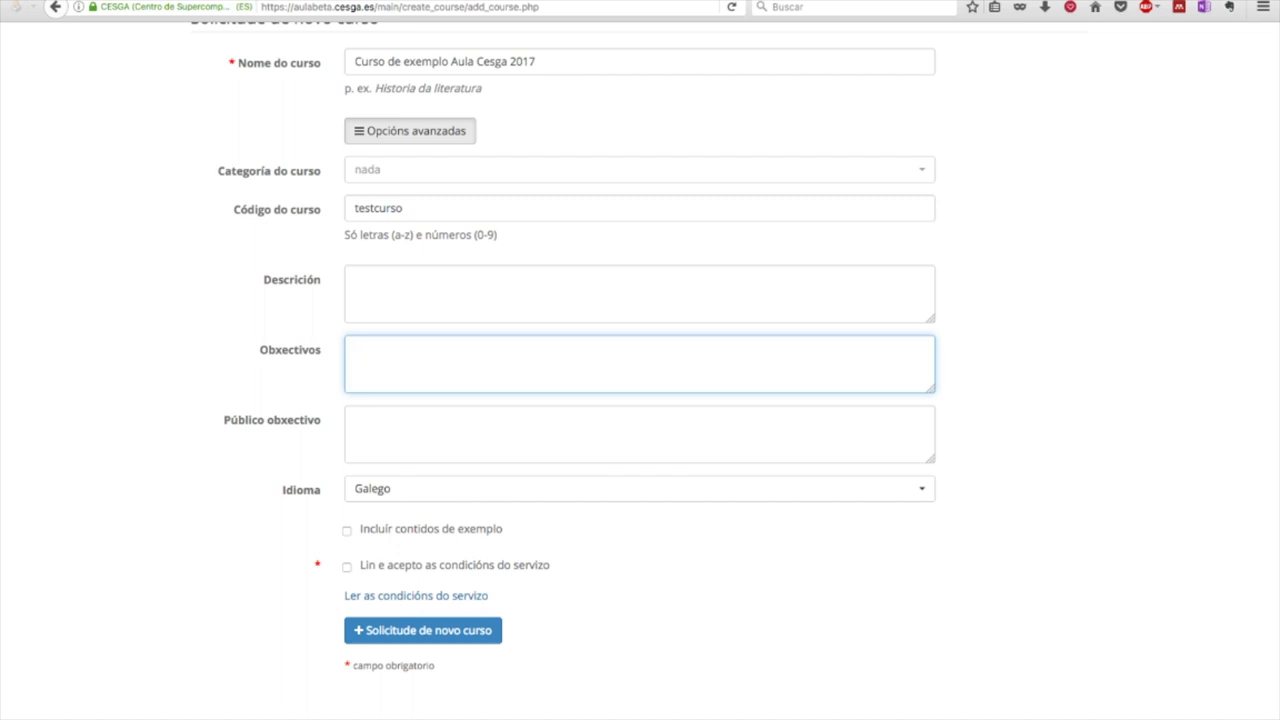
left_click(640, 433)
left_click(640, 488)
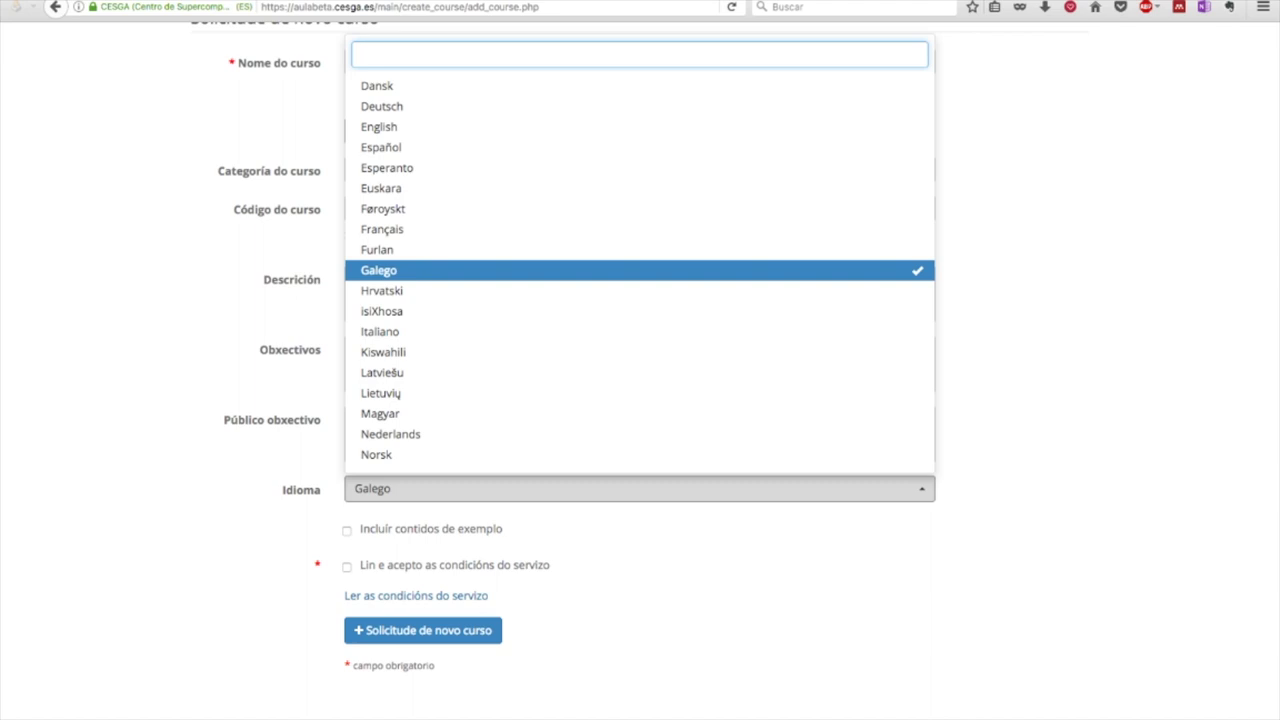
key("Escape")
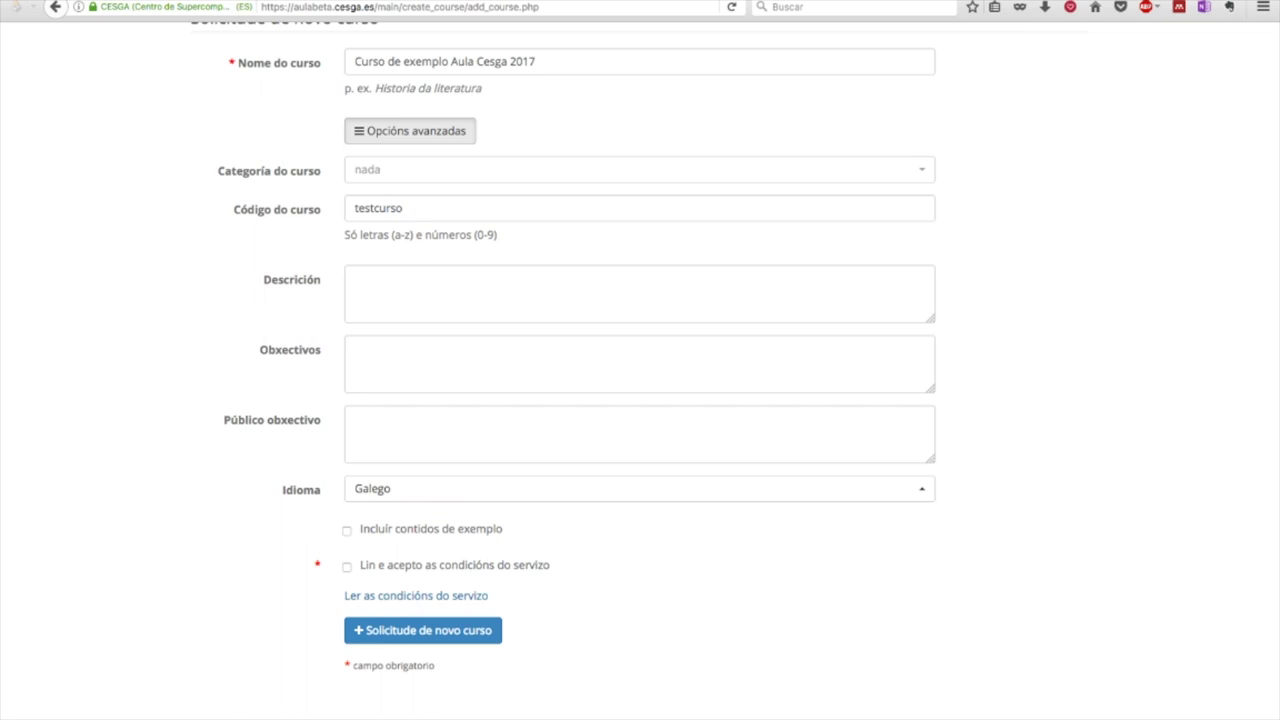
Tick 'Lin e acepto as condicións do servizo' to accept the service terms
scroll(640, 465, "down", 1)
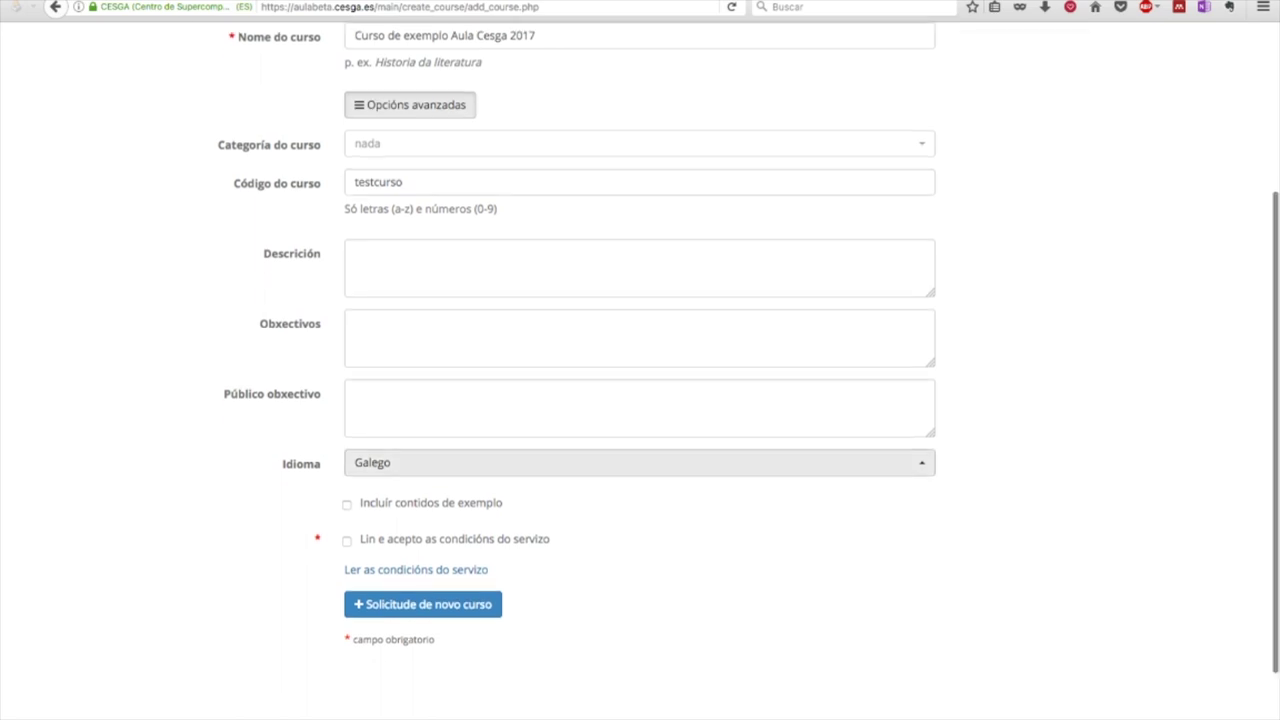
scroll(640, 462, "down", 1)
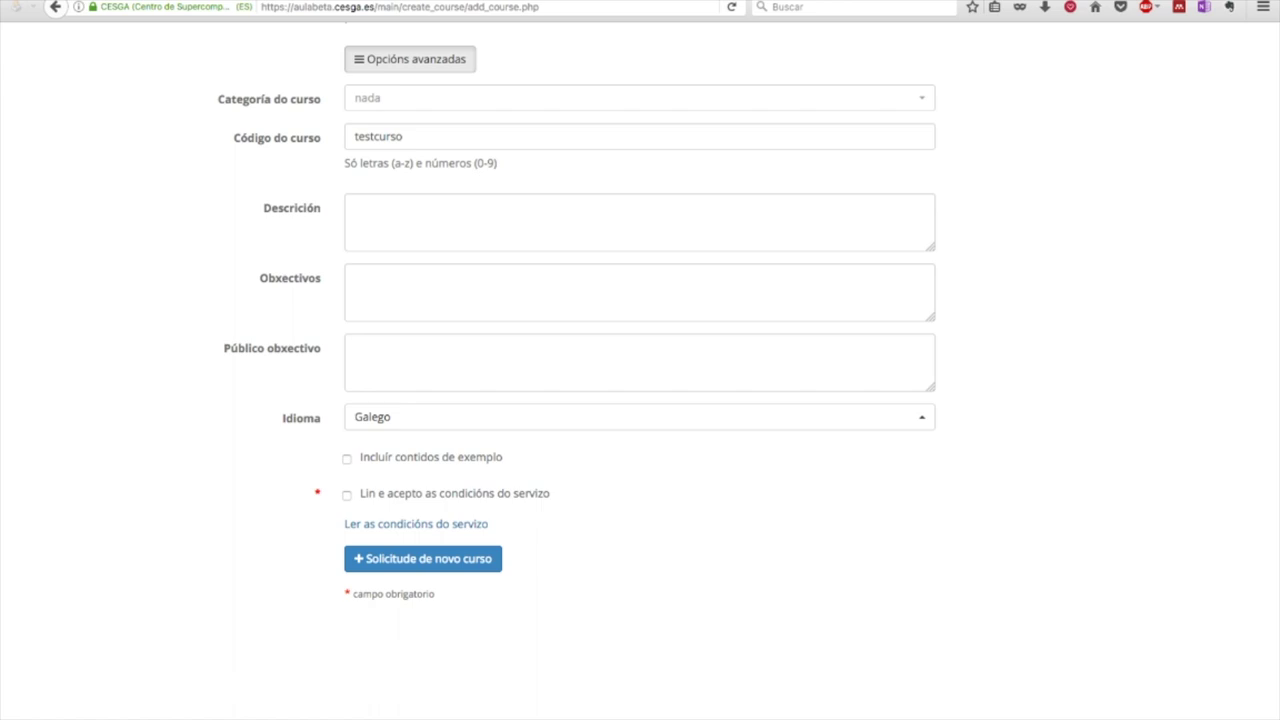
scroll(640, 370, "down", 1)
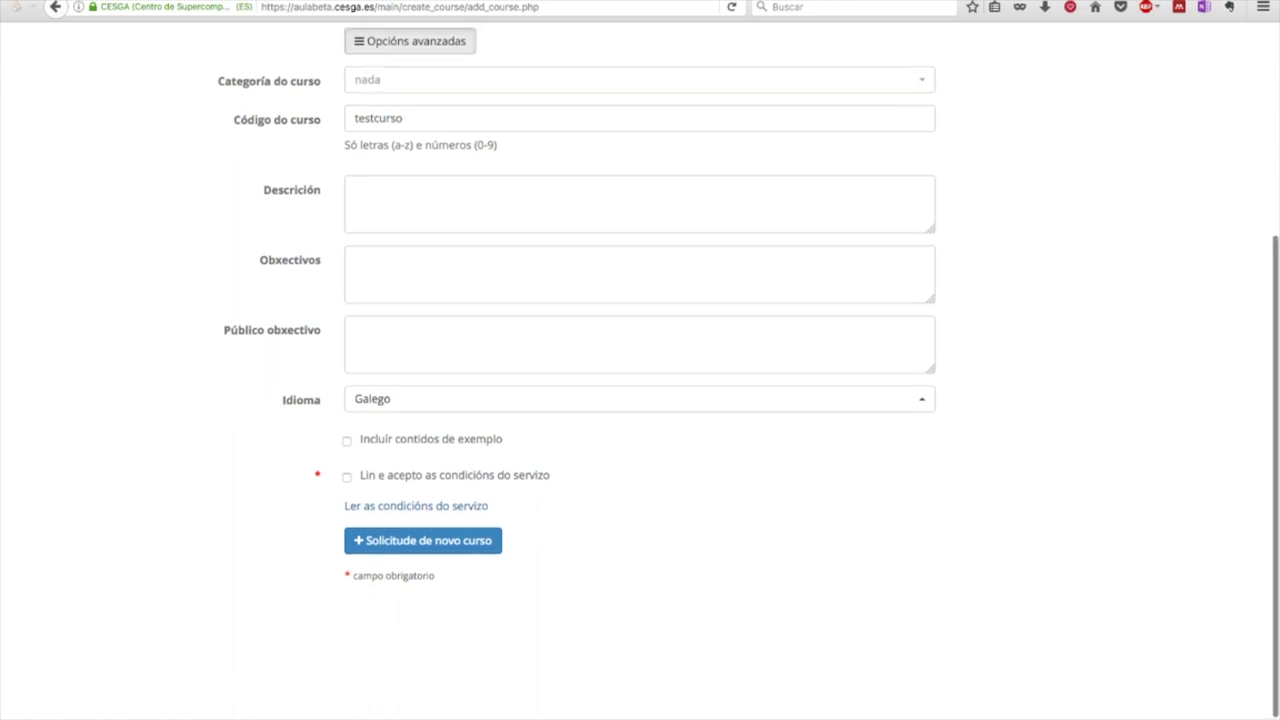
scroll(640, 370, "up", 1)
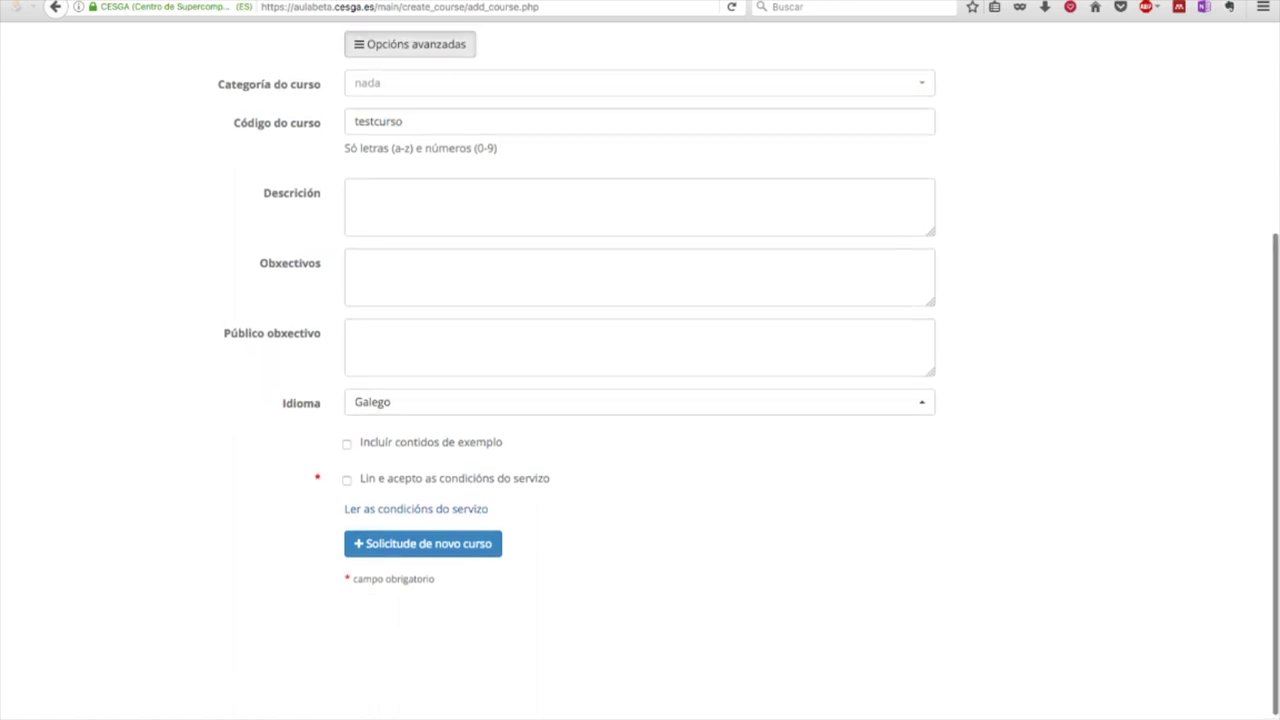
left_click(347, 476)
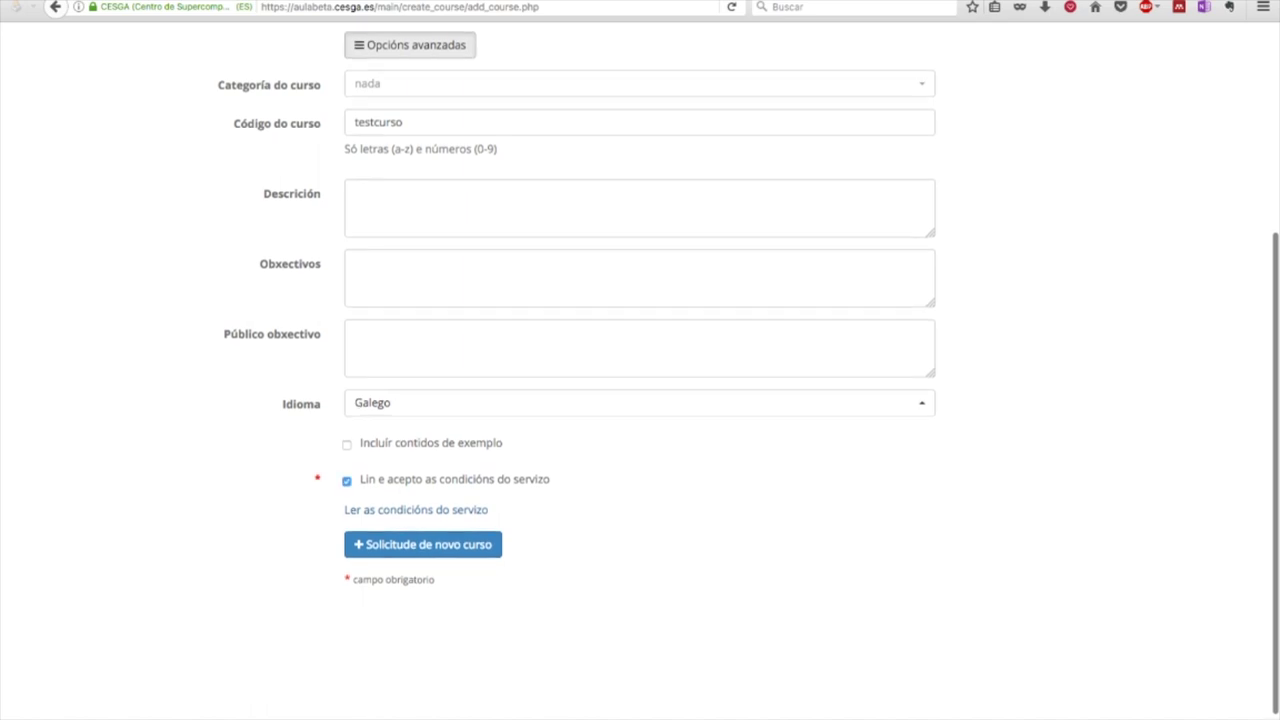
Fill in 'descrición de exemplo', 'obxectivos de exemplo' and 'Dirixido a ...', then submit the request
left_click(640, 207)
type("descrición de exemplo")
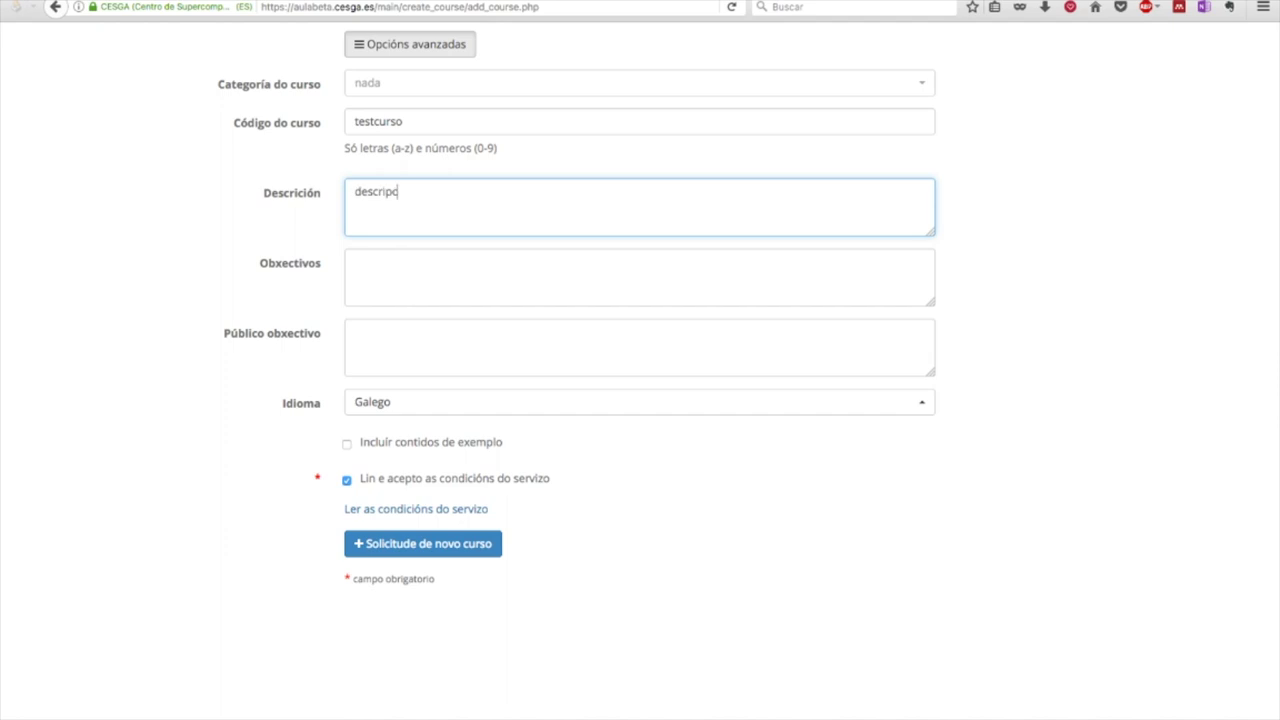
key("Tab")
type("obxectivos de exemplo")
key("Tab")
type("Dirixido a ...")
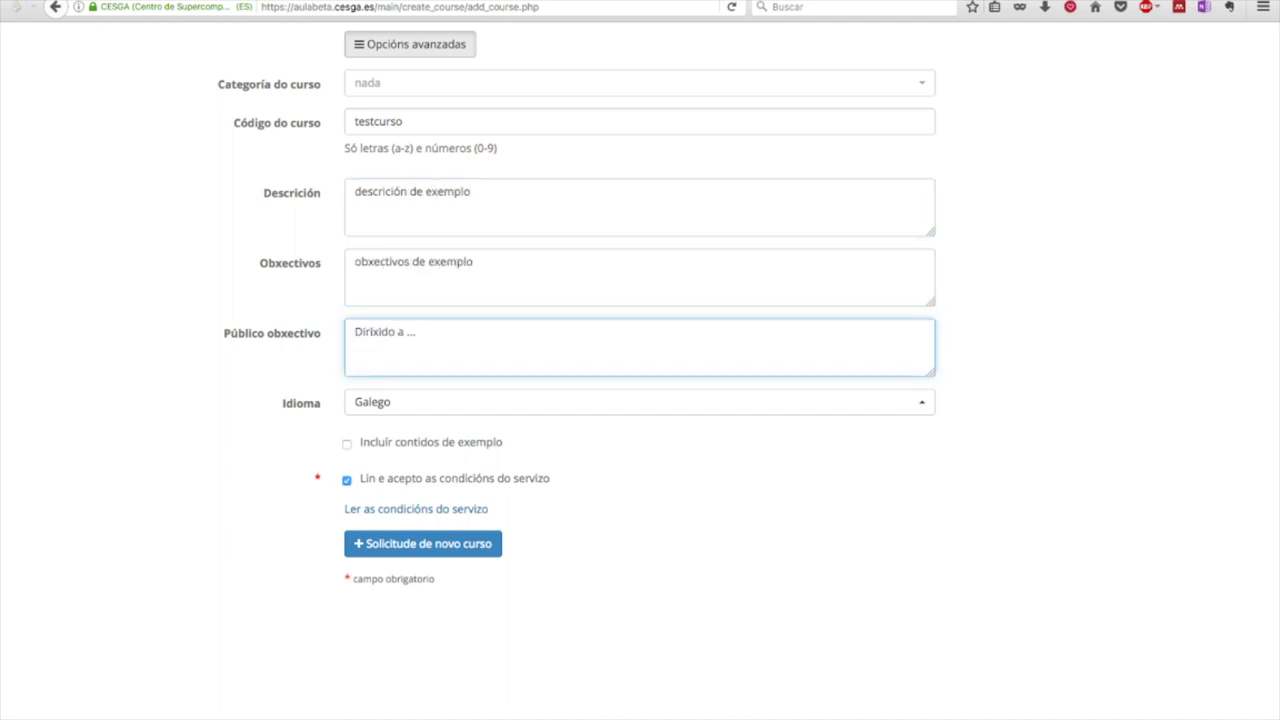
left_click(422, 543)
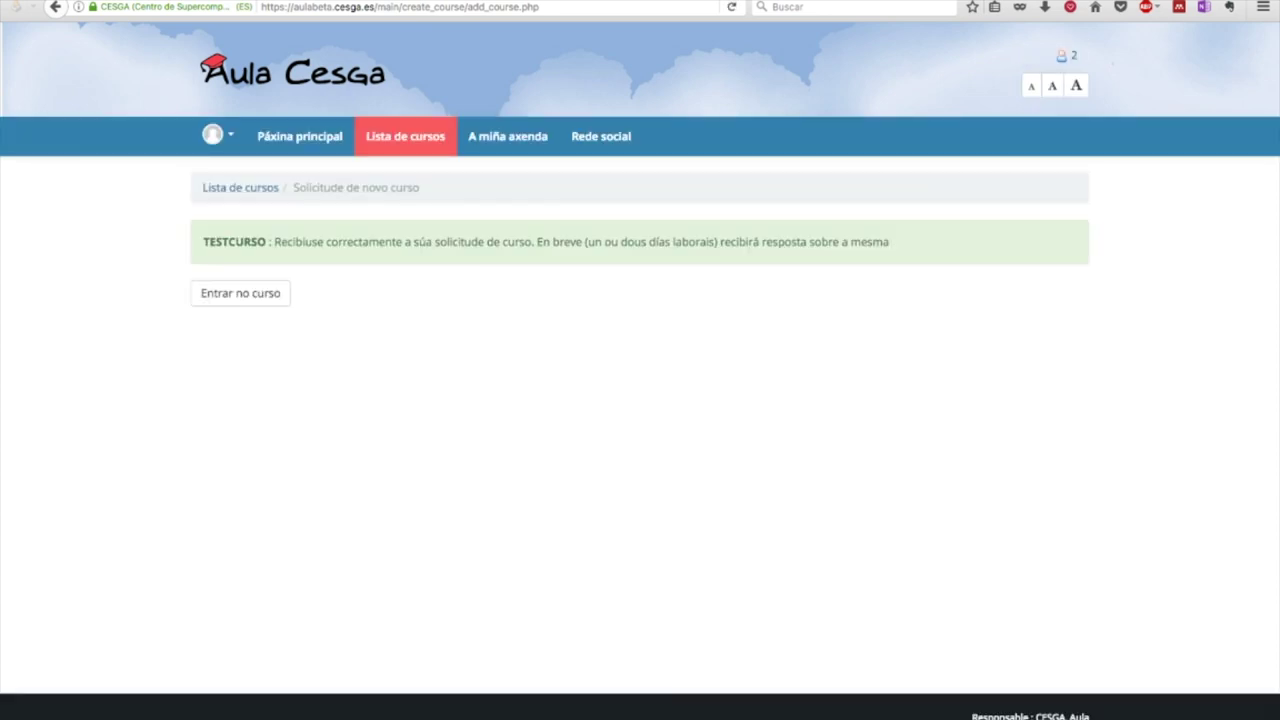
Highlight TESTCURSO and the reply-time note in the confirmation, then clear the highlight
left_click_drag(204, 242, 268, 242)
left_click_drag(552, 242, 778, 242)
left_click(778, 242)
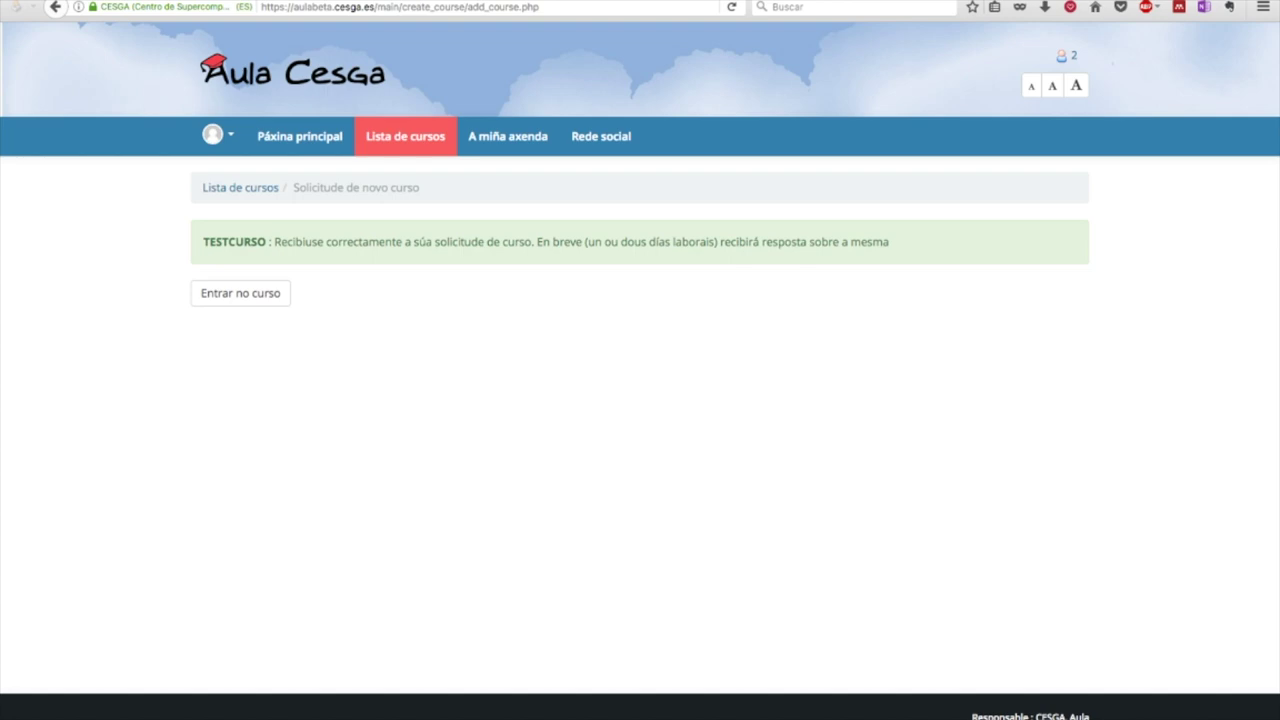